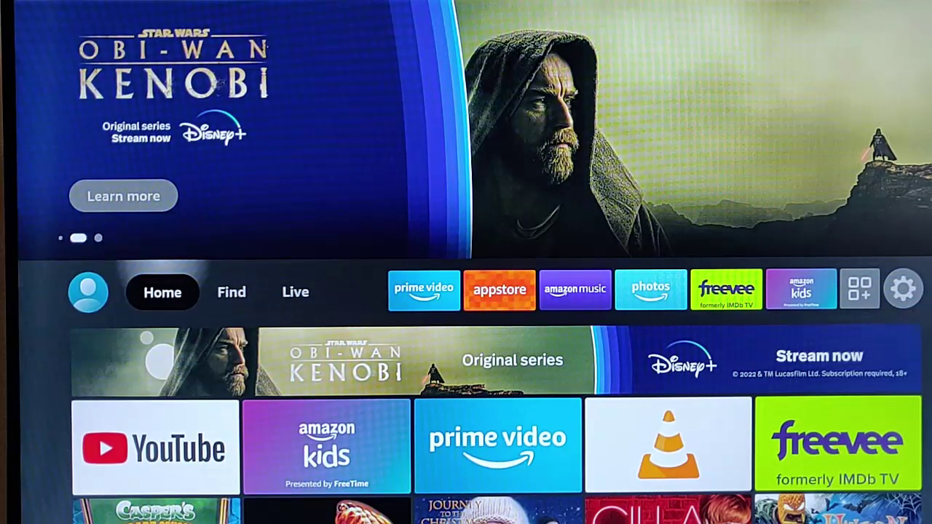
Go from the Home screen to the Fire TV settings categories
key(Right)
key(Right)
key(Right)
key(Right)
key(Right)
key(Right)
key(Right)
key(Right)
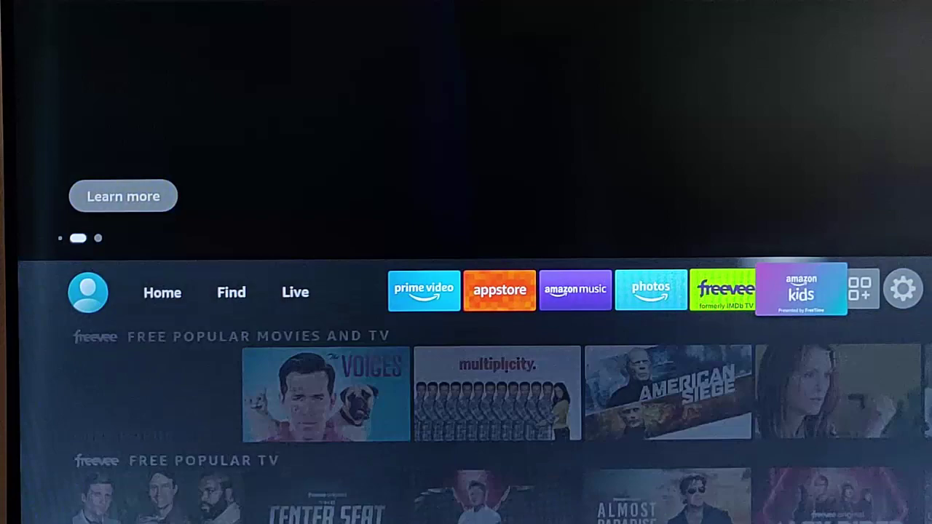
key(Right)
key(Right)
key(Down)
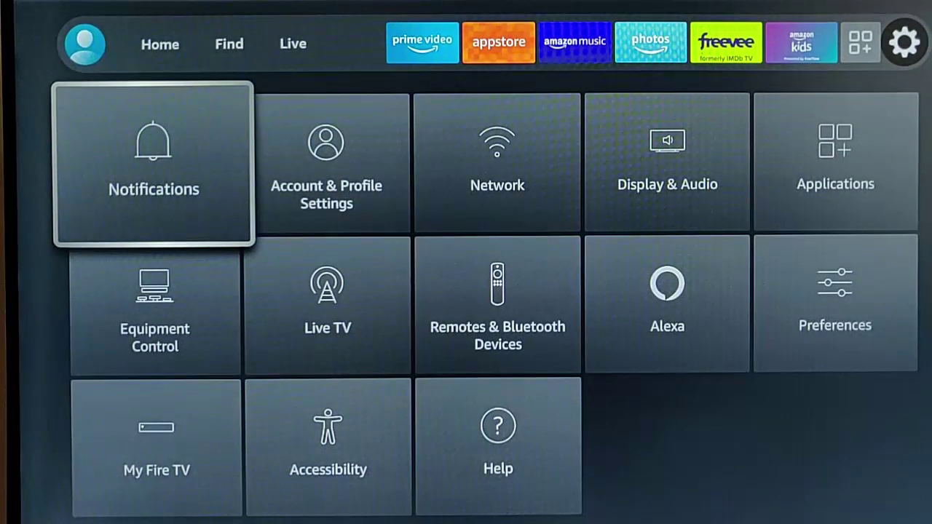
Open the Screen Saver settings within the Display & Audio category
key(Right)
key(Right)
key(Right)
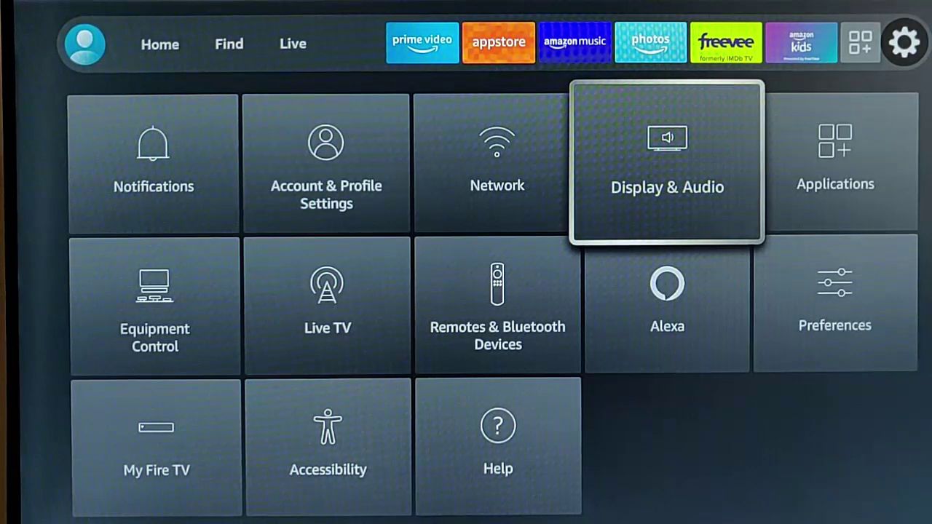
key(Return)
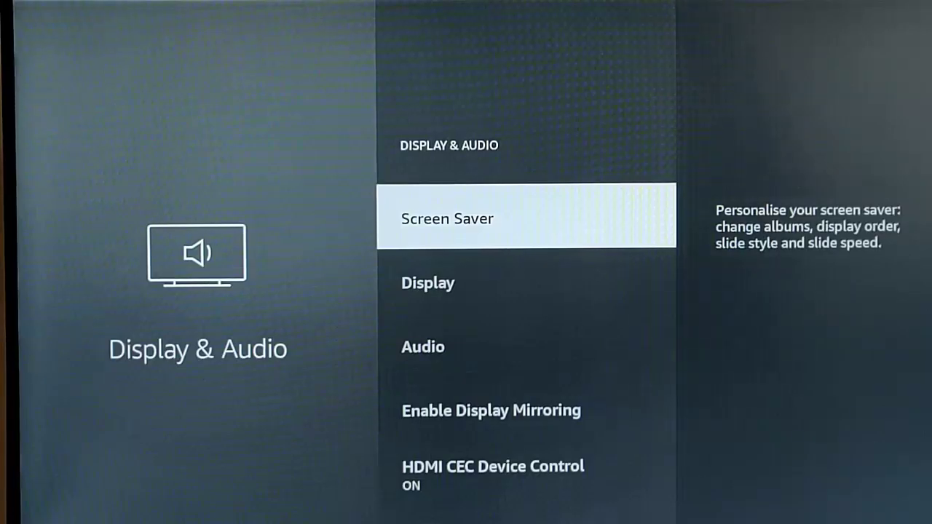
key(Return)
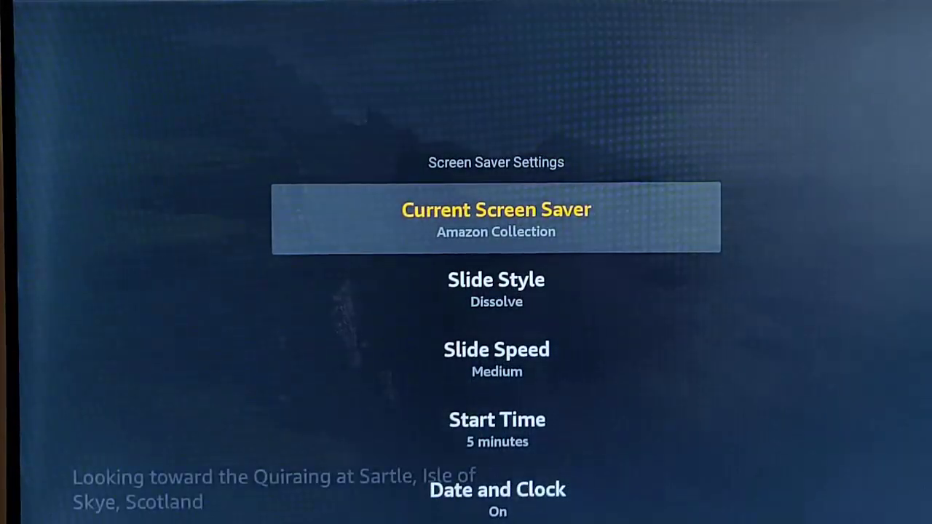
Set the screen saver's Start Time to Never
key(Down)
key(Down)
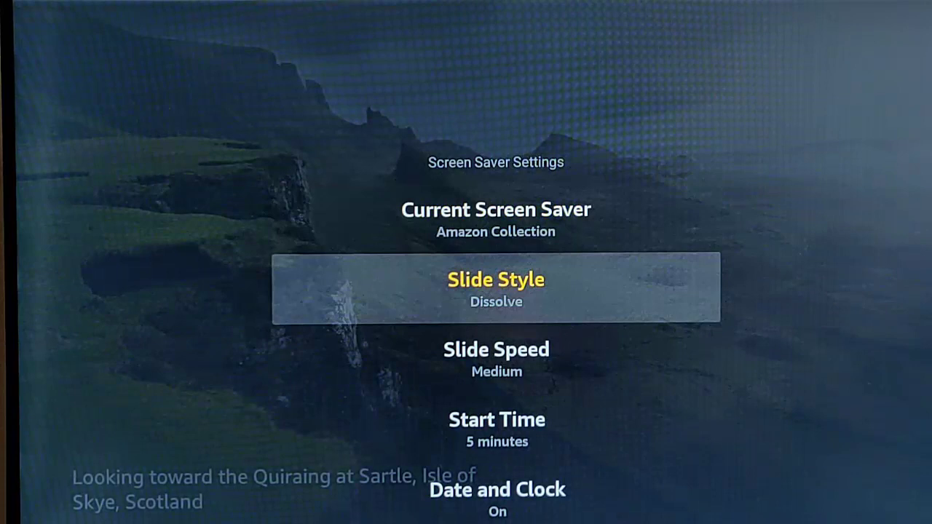
key(Down)
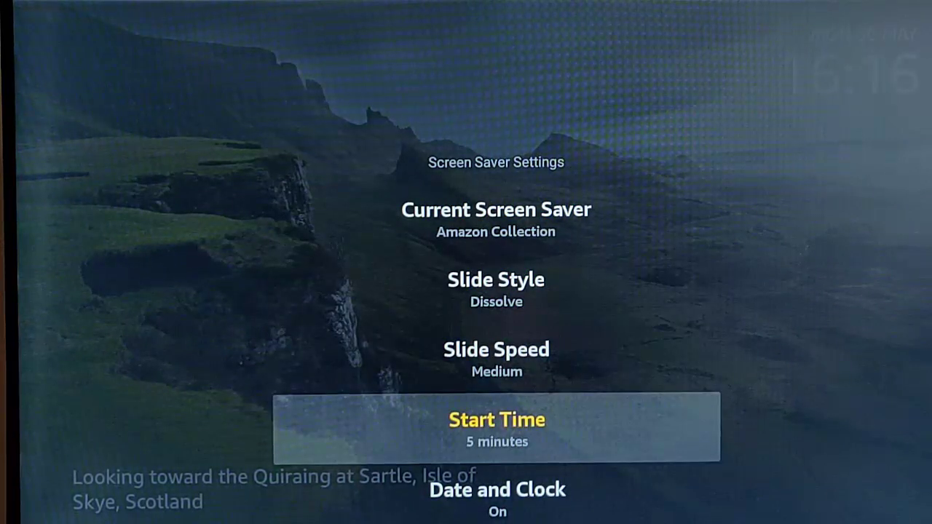
key(Return)
key(Down)
key(Down)
key(Down)
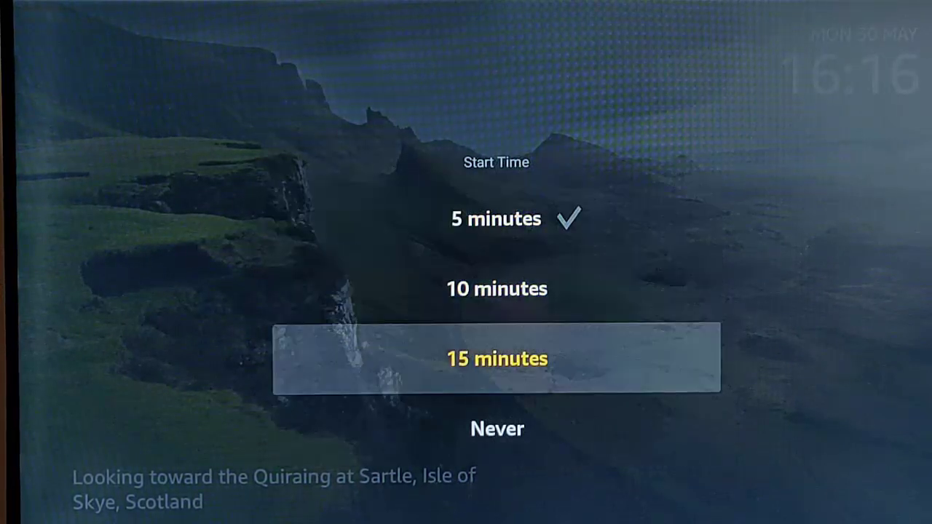
key(Return)
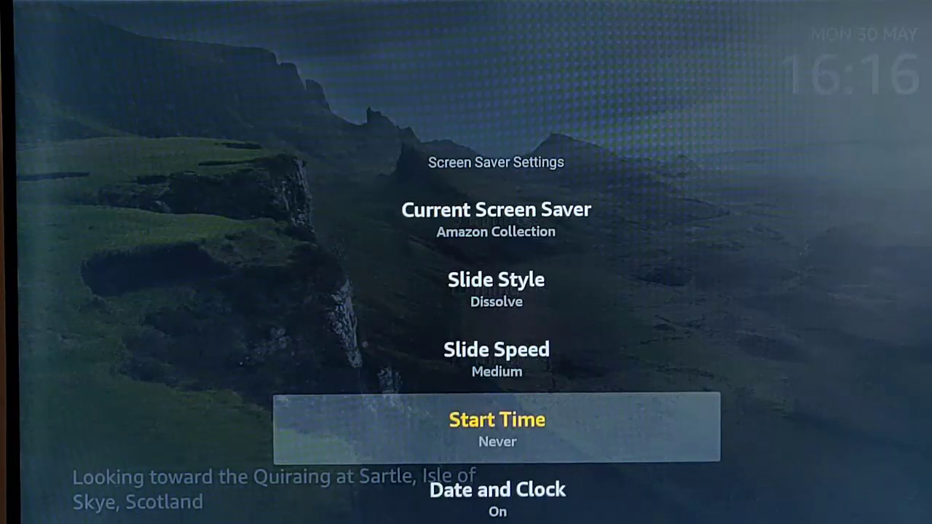
Turn off Date and Clock and Display Info for the screen saver
key(Down)
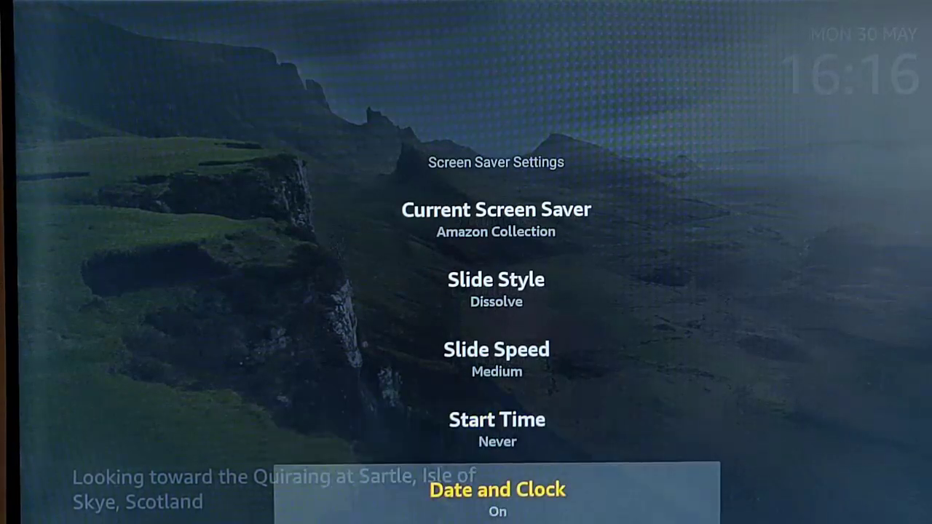
key(Return)
key(Down)
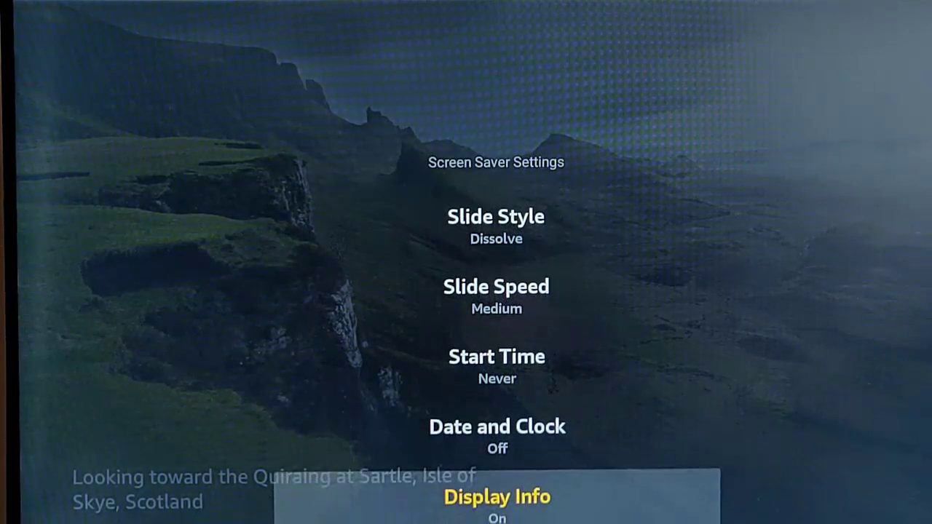
key(Return)
Turn off Alexa Hints and Shuffle for the screen saver
key(Down)
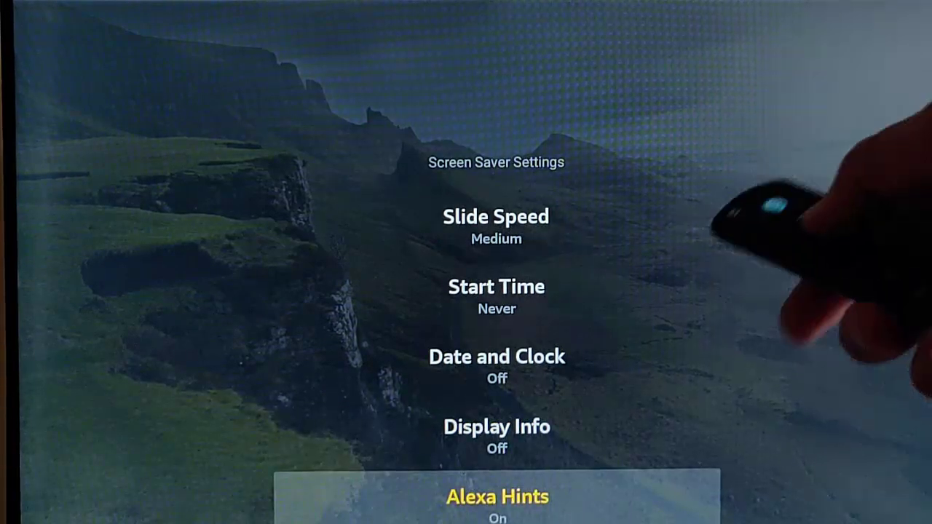
key(Return)
key(Down)
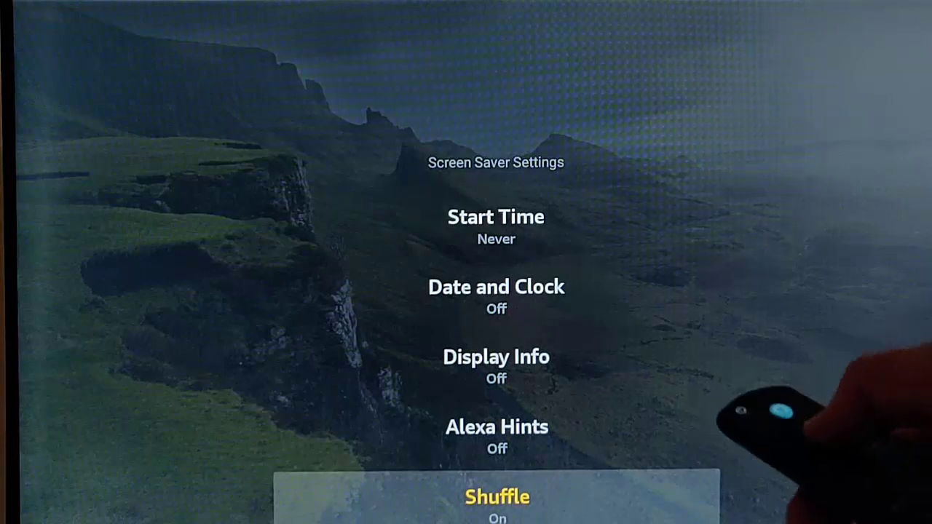
key(Return)
Review the screen saver options from Start Time through Shuffle, and return to Display & Audio
key(Up)
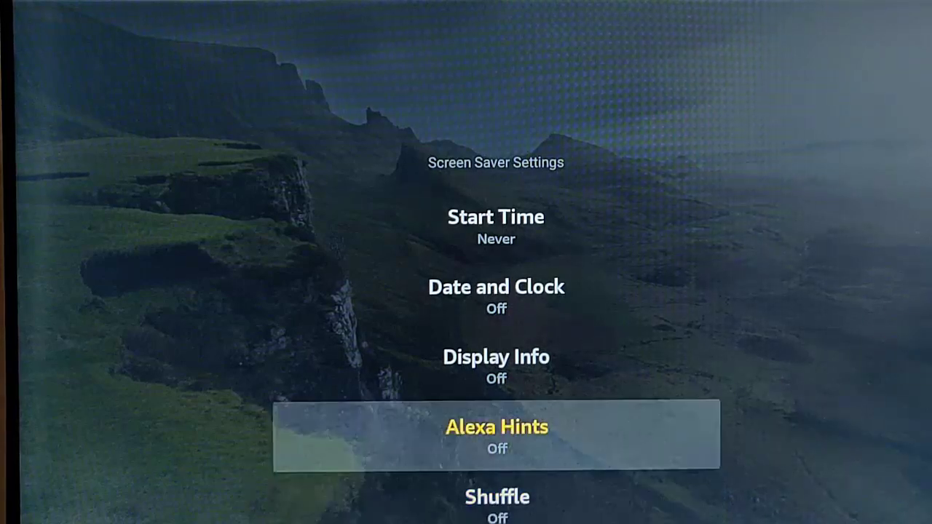
key(Up)
key(Up)
key(Up)
key(Down)
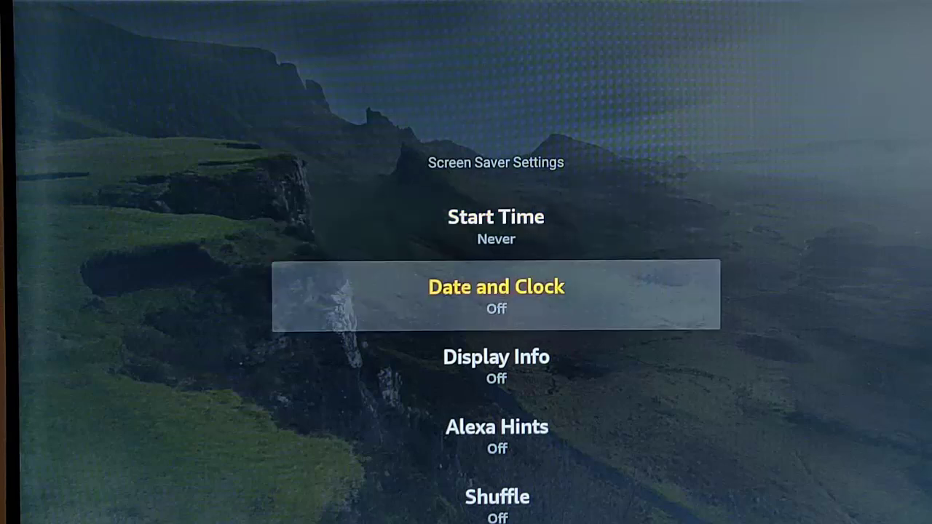
key(Down)
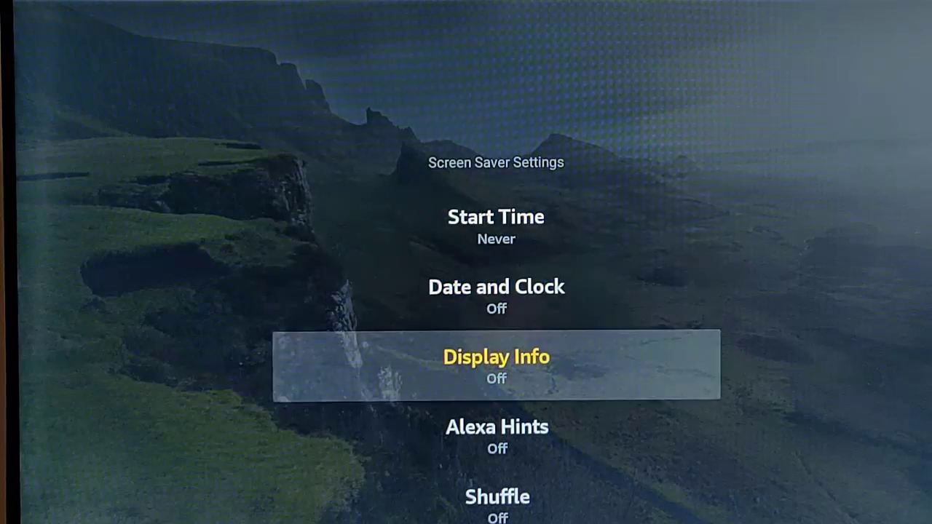
key(Down)
key(Down)
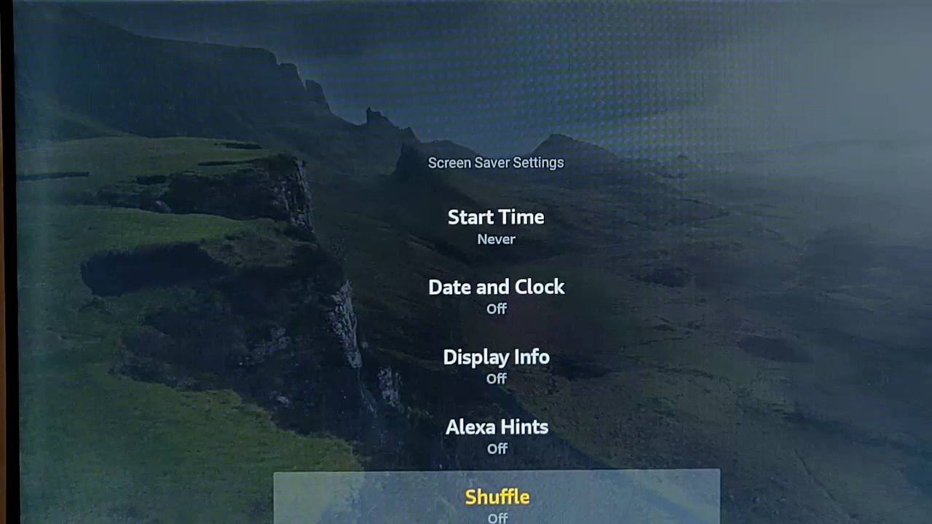
key(Escape)
Turn off Game Mode/ALLM in the Display settings and return to Display & Audio
key(Down)
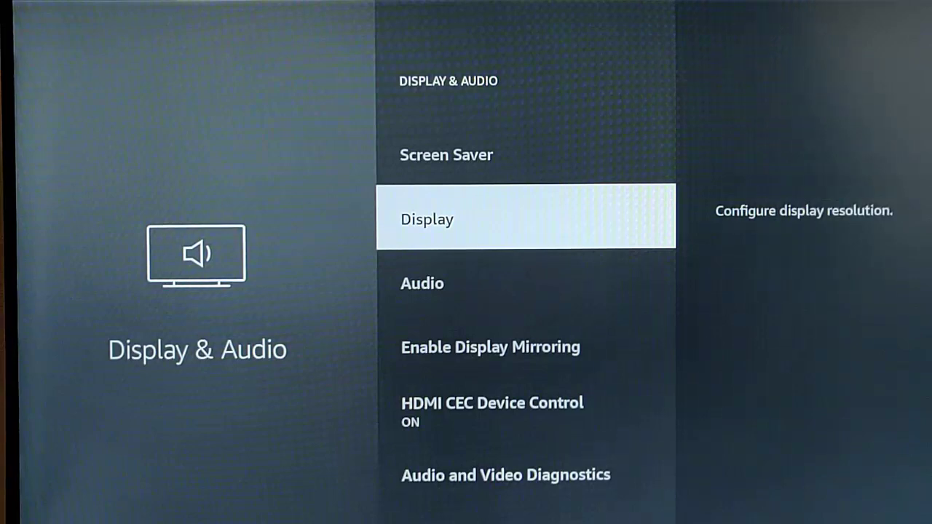
key(Return)
key(Down)
key(Down)
key(Down)
key(Down)
key(Down)
key(Down)
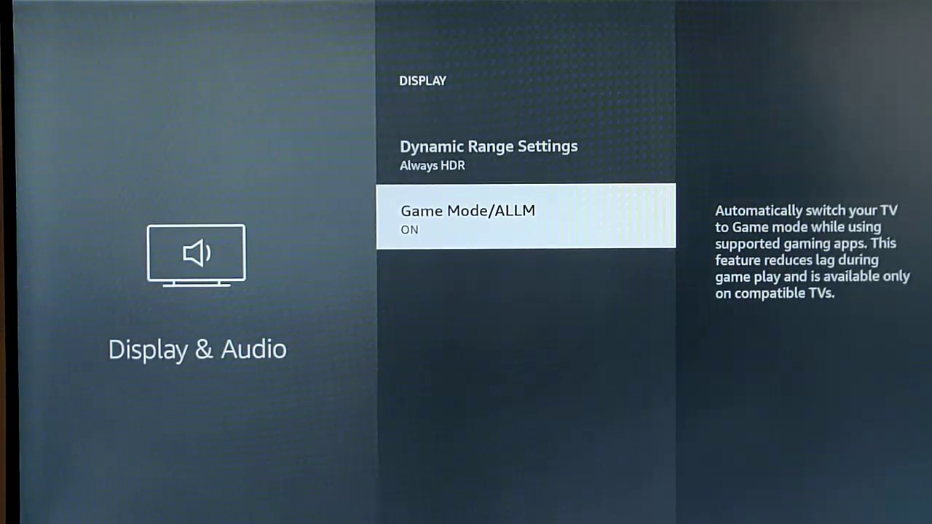
key(Return)
key(Escape)
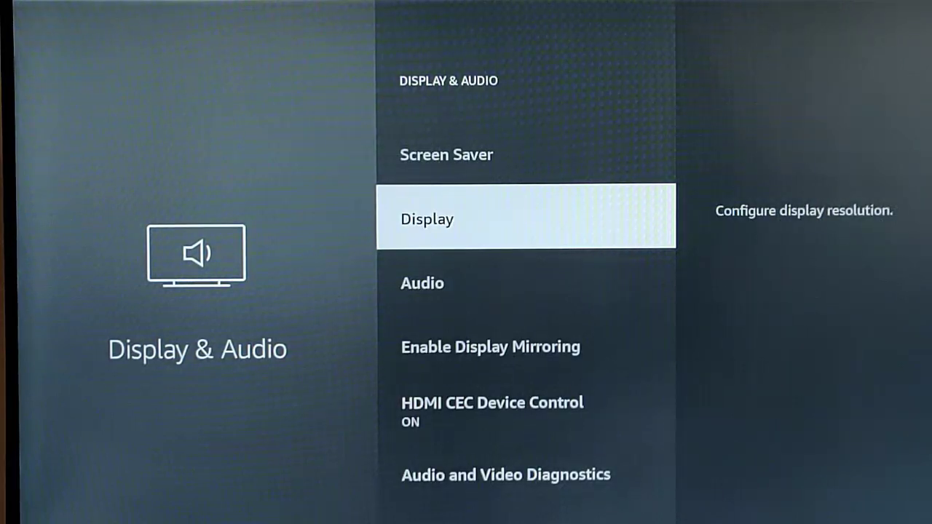
Turn off Navigation Sounds in the Audio settings and return to Display & Audio
key(Down)
key(Return)
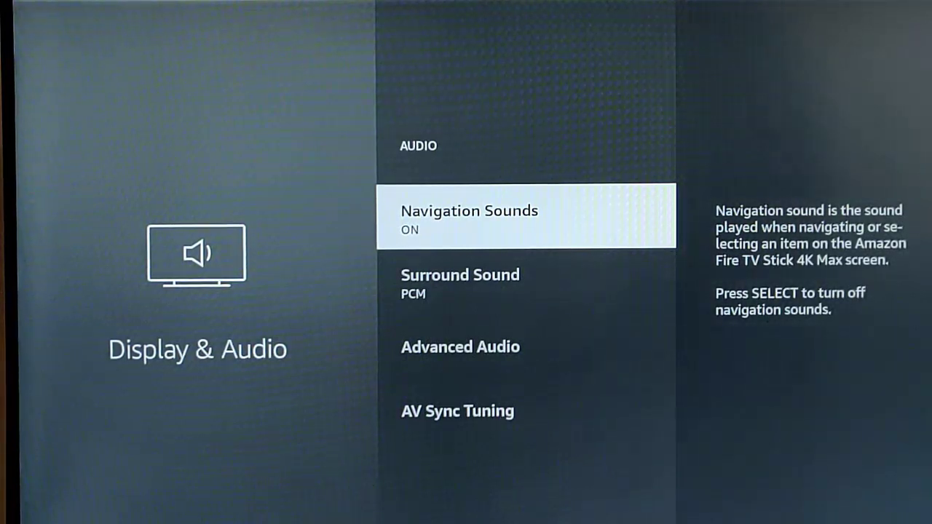
key(Down)
key(Down)
key(Up)
key(Up)
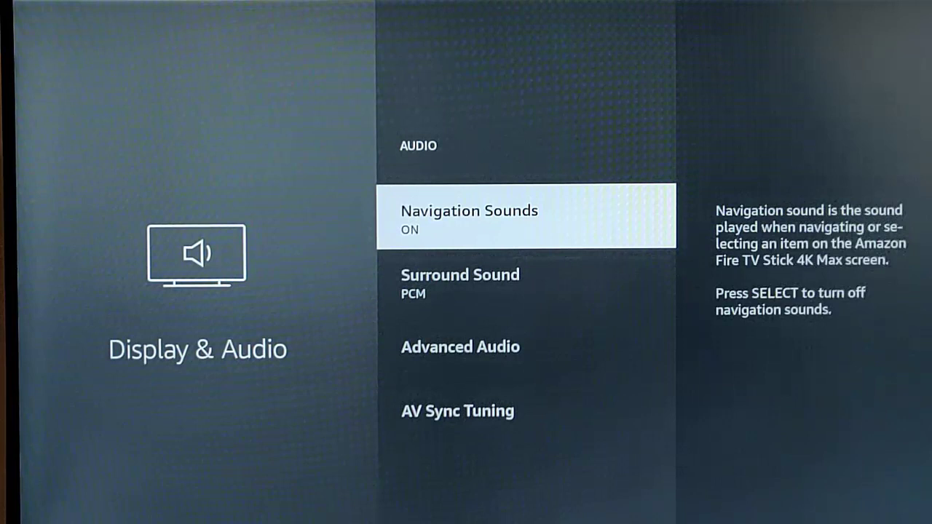
key(Down)
key(Up)
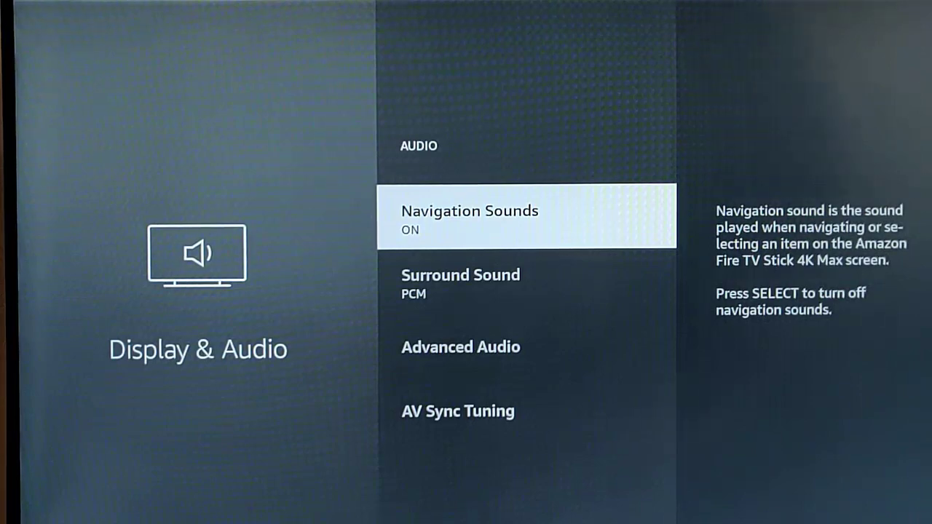
key(Return)
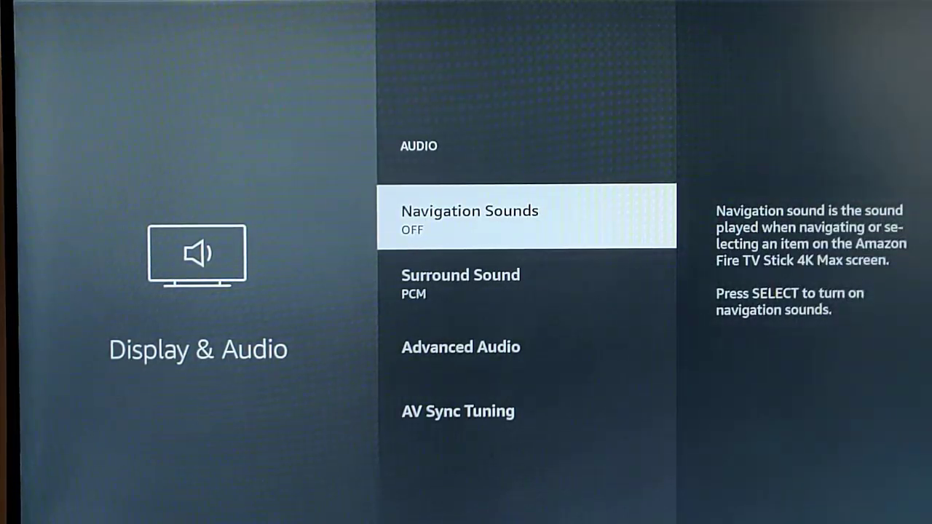
key(Escape)
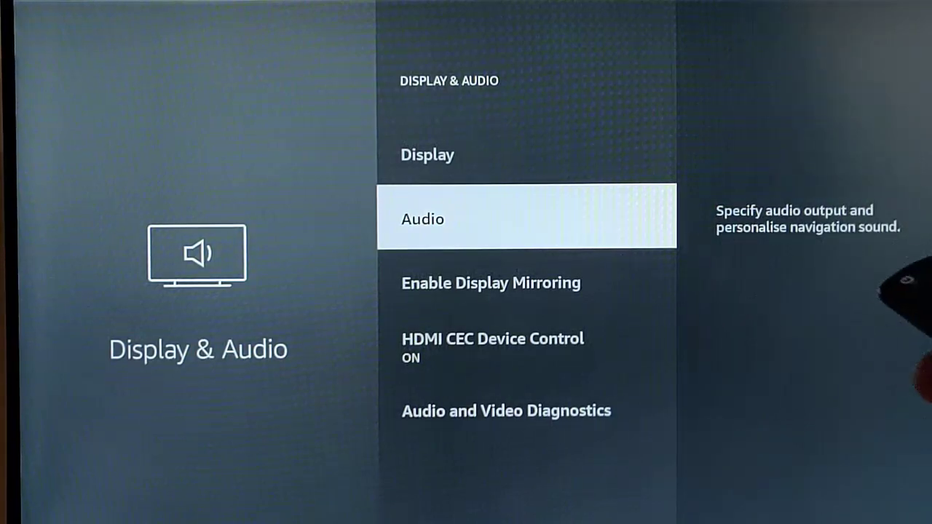
Open the Amazon Photos settings within the Applications category and turn off Allow Guest Connections
key(Escape)
key(Right)
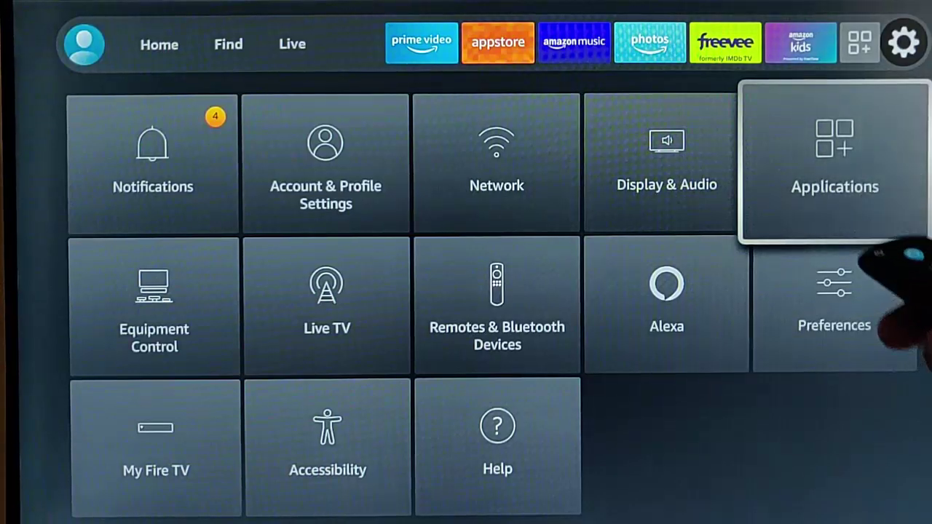
key(Return)
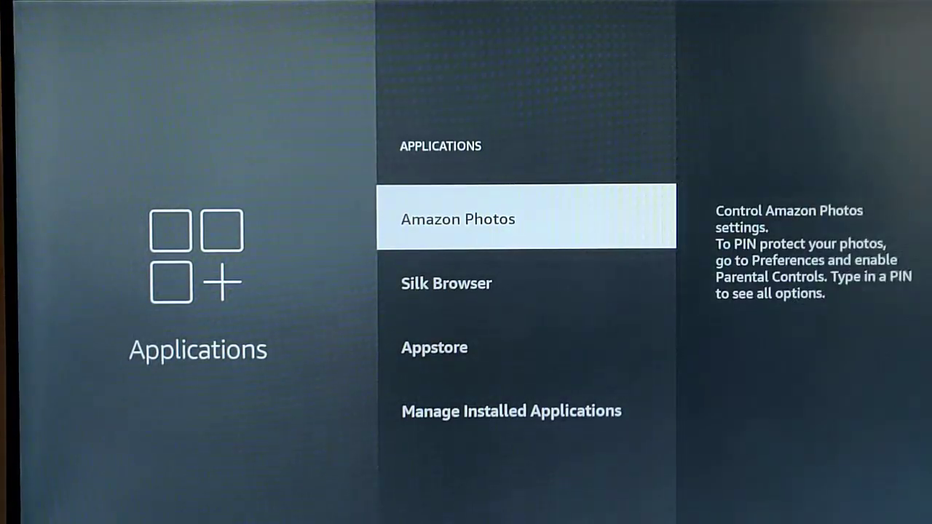
key(Return)
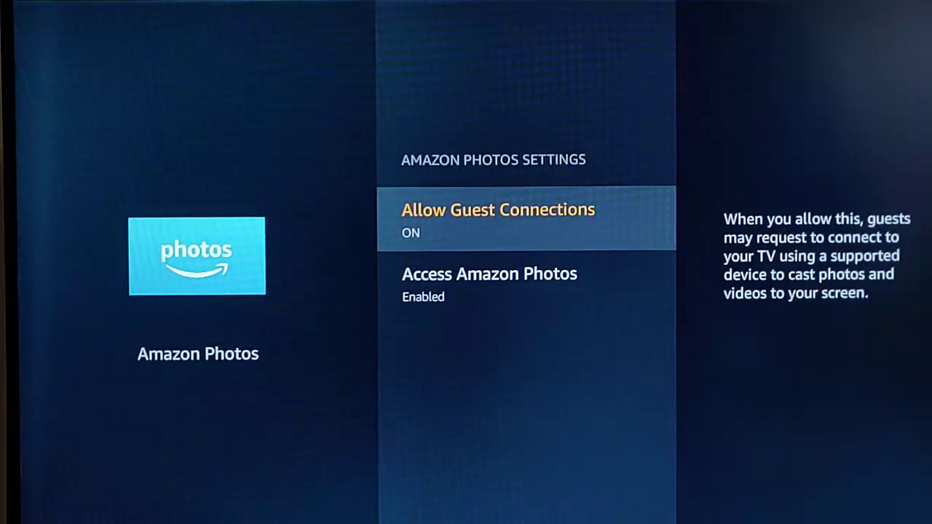
key(Return)
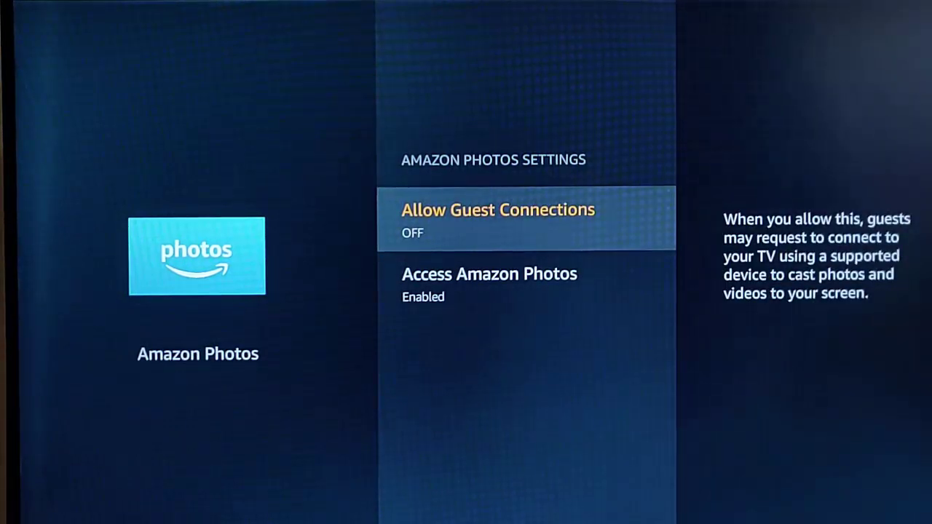
Disable access to Amazon Photos, turn Allow Guest Connections off again, and return to Applications
key(Down)
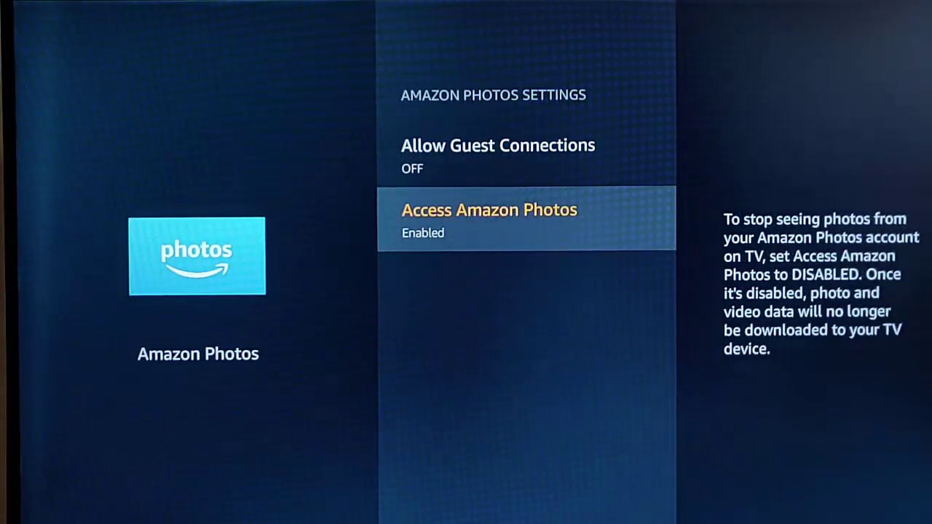
key(Return)
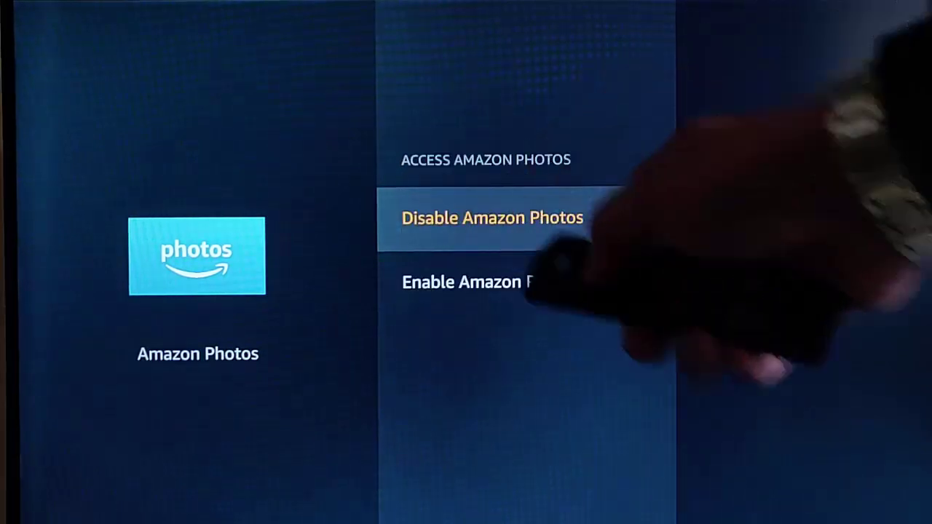
key(Return)
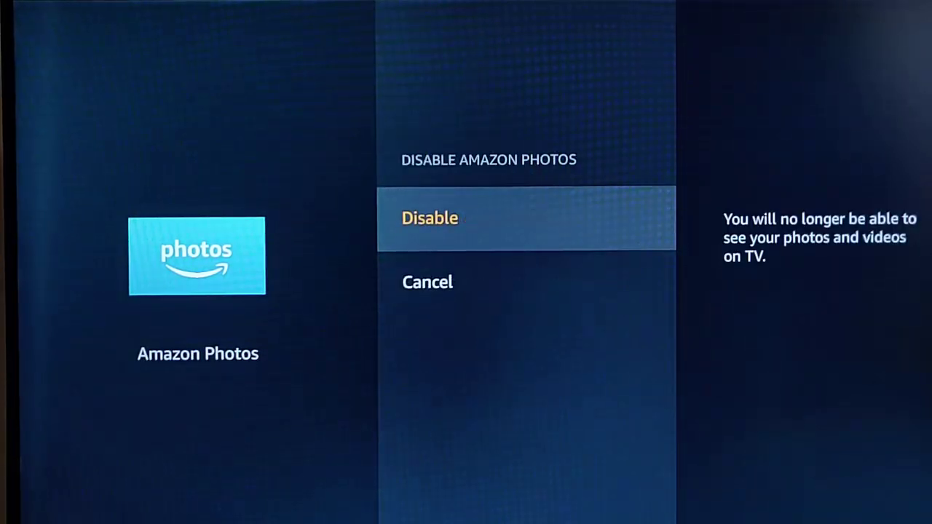
key(Escape)
key(Escape)
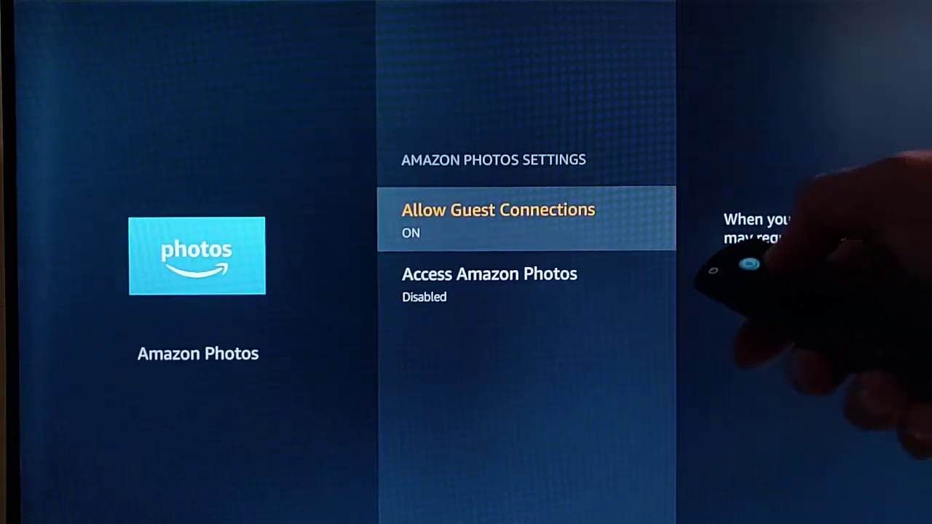
key(Return)
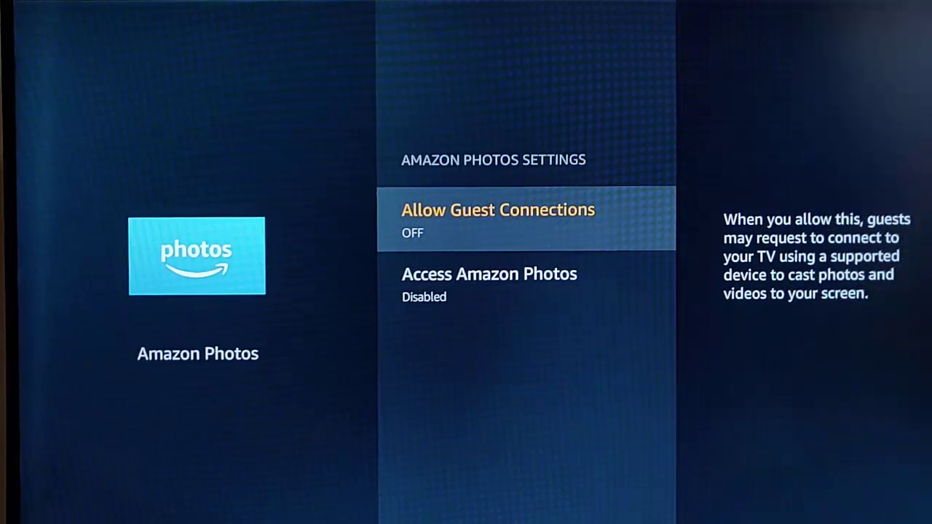
key(Escape)
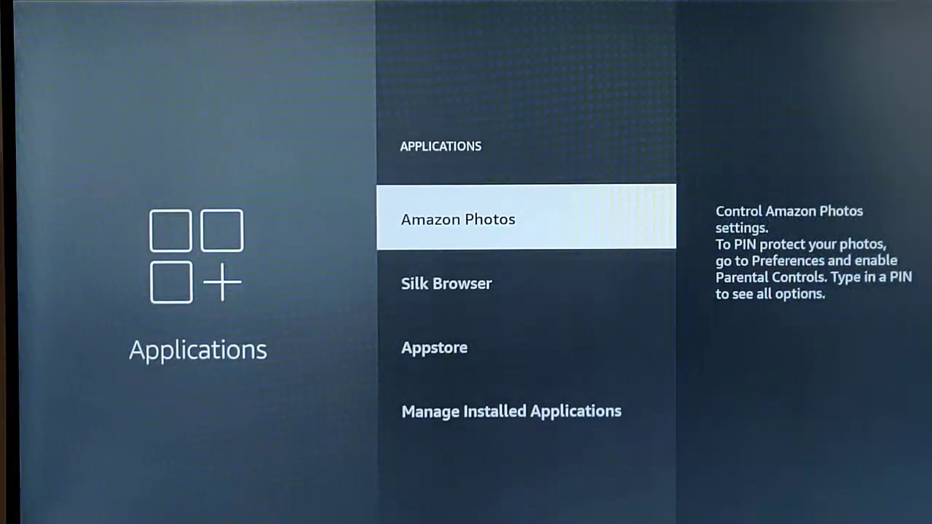
Turn off Notifications in the Appstore settings within Applications and return to the main Settings page
key(Return)
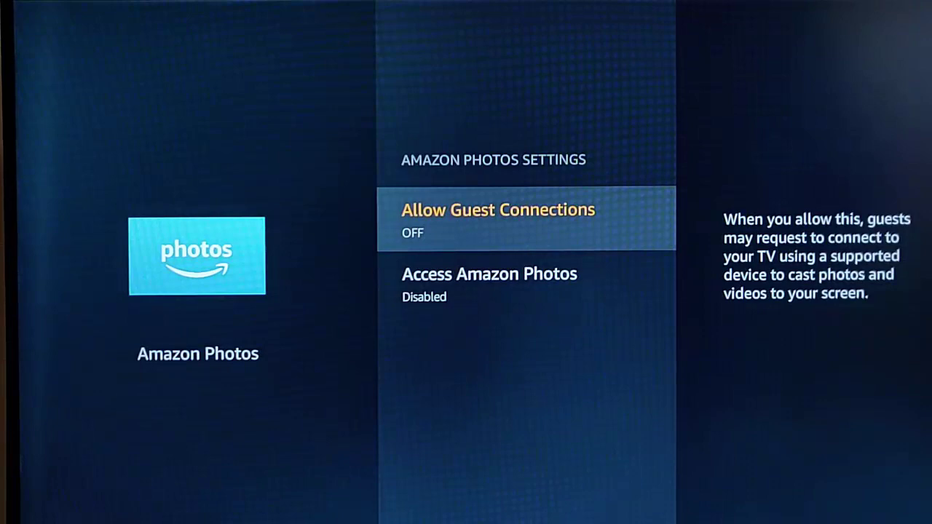
key(Escape)
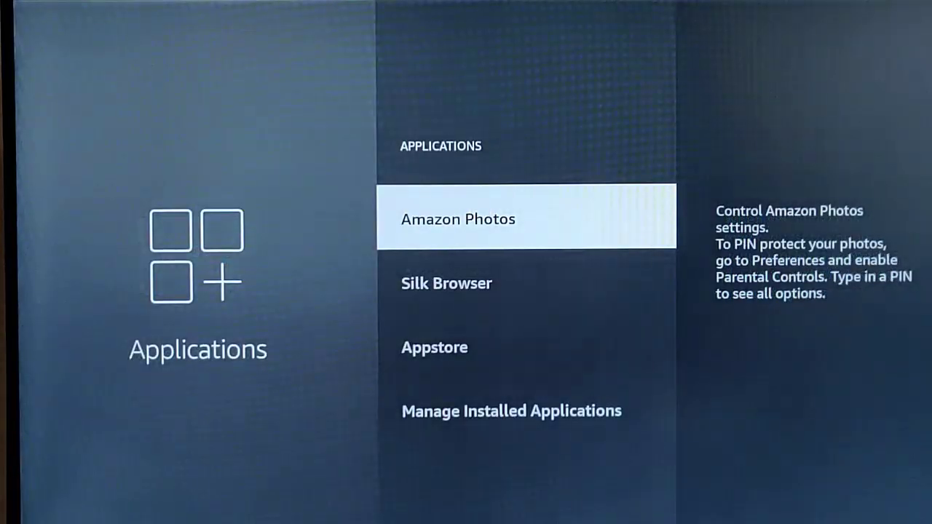
key(Down)
key(Down)
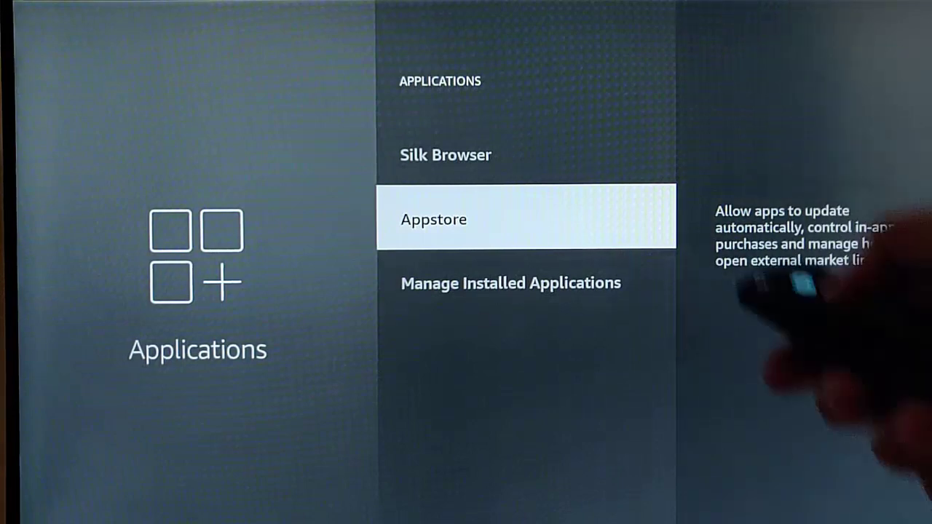
key(Return)
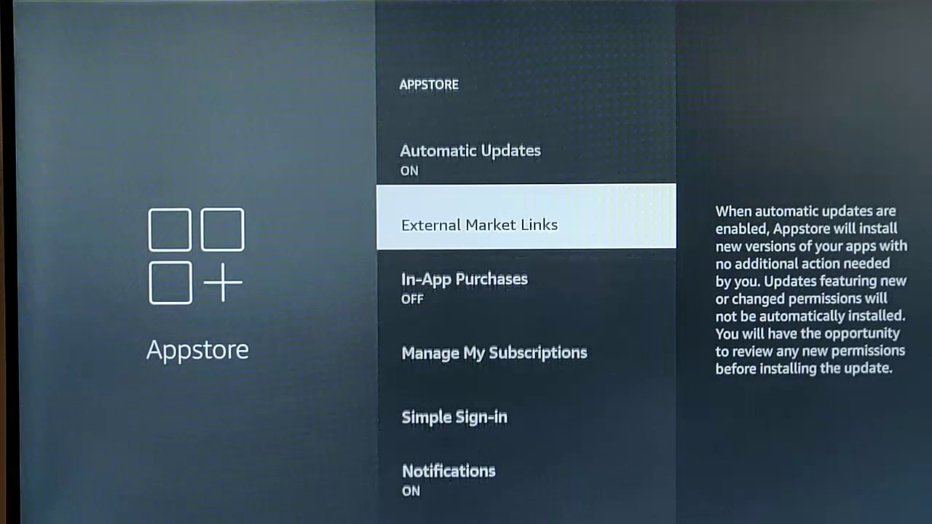
key(Down)
key(Down)
key(Down)
key(Down)
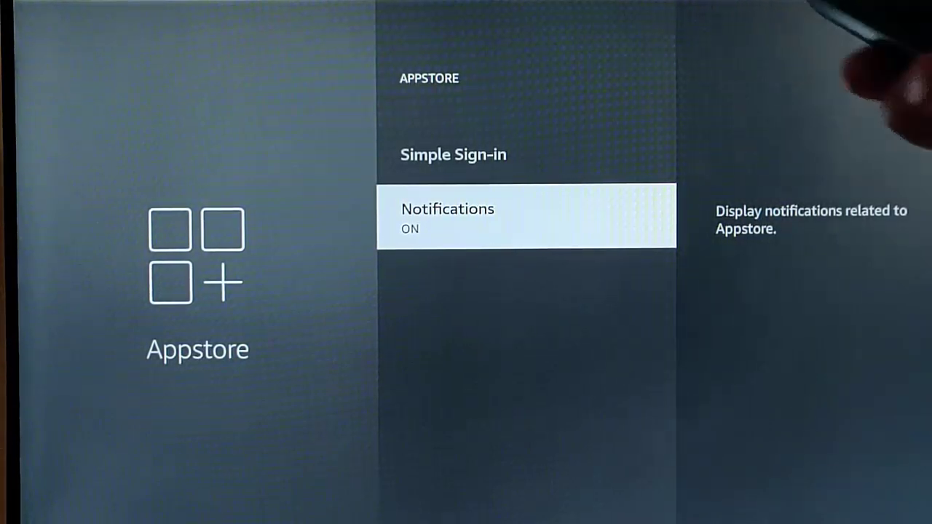
key(Return)
key(Escape)
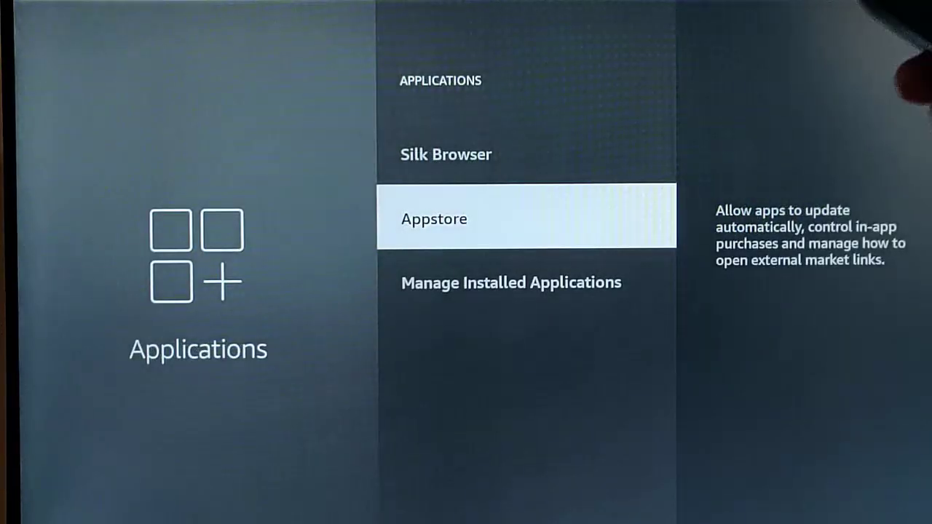
key(Escape)
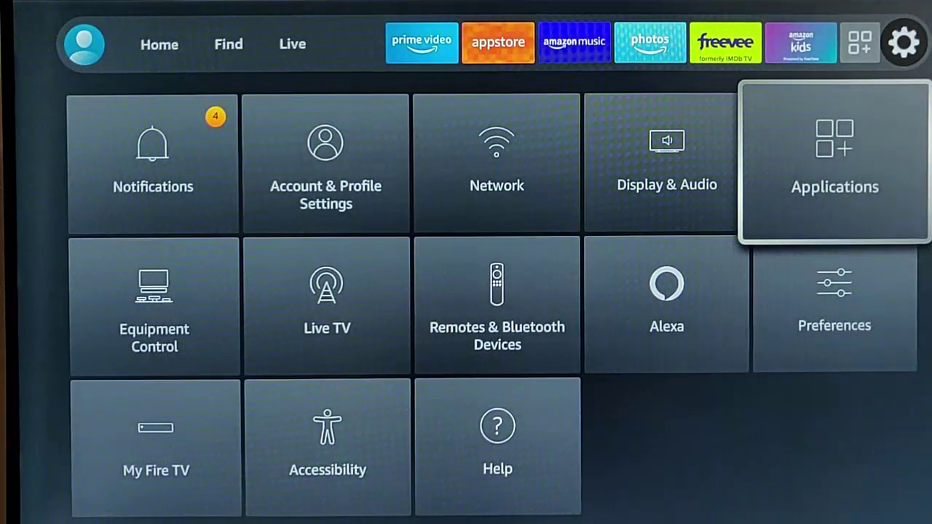
Open Notification Settings in the Preferences category and turn on Do Not Interrupt
key(Down)
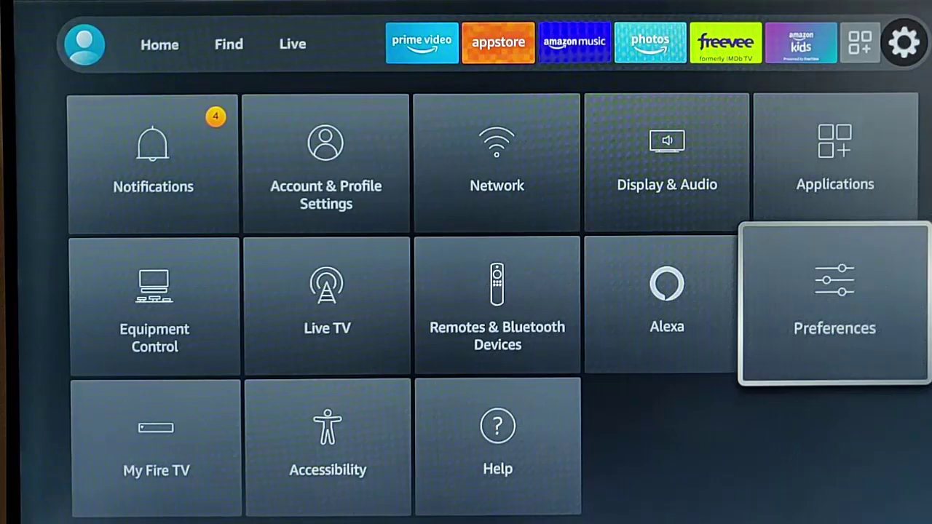
key(Return)
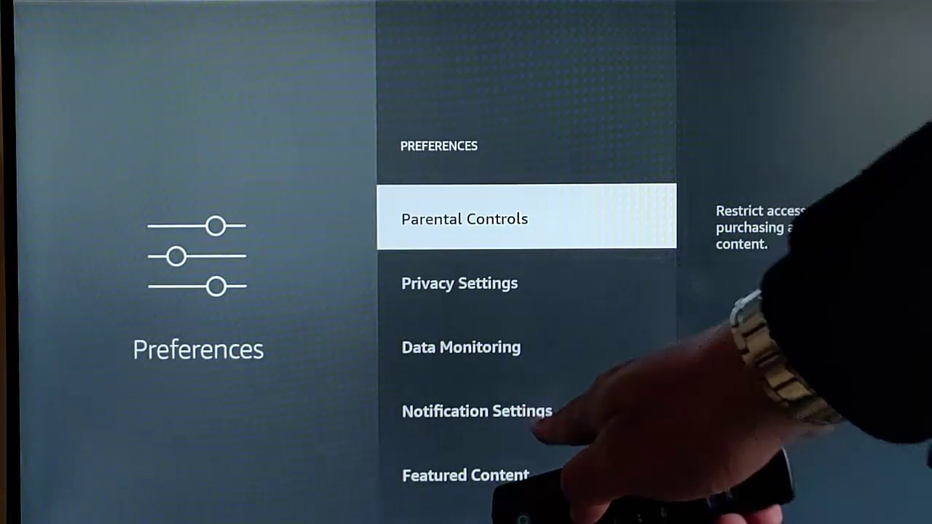
key(Down)
key(Down)
key(Down)
key(Return)
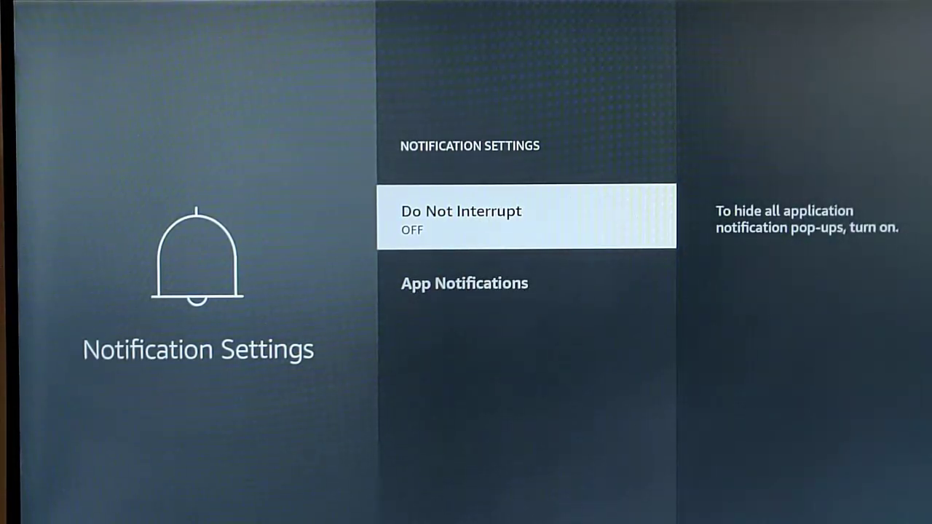
key(Return)
Review the per-app entries in App Notifications and return to Preferences
key(Down)
key(Return)
key(Down)
key(Escape)
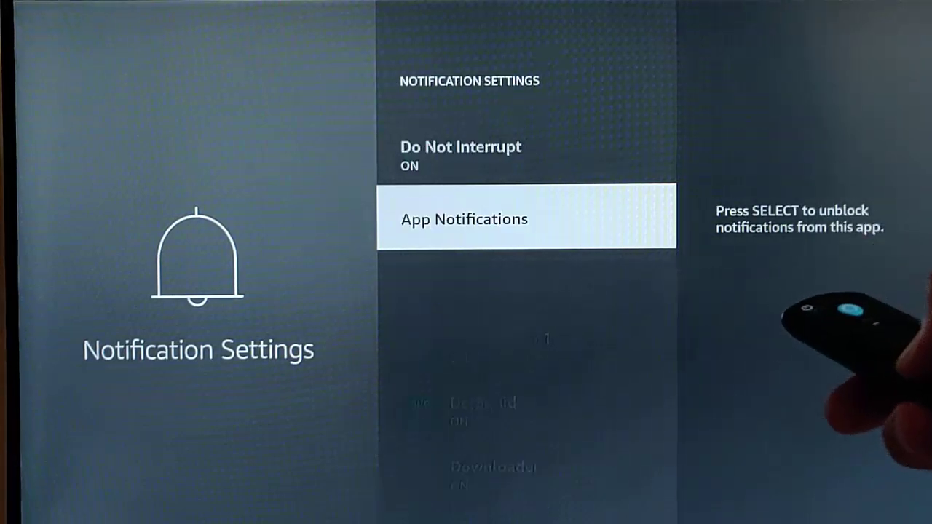
key(Escape)
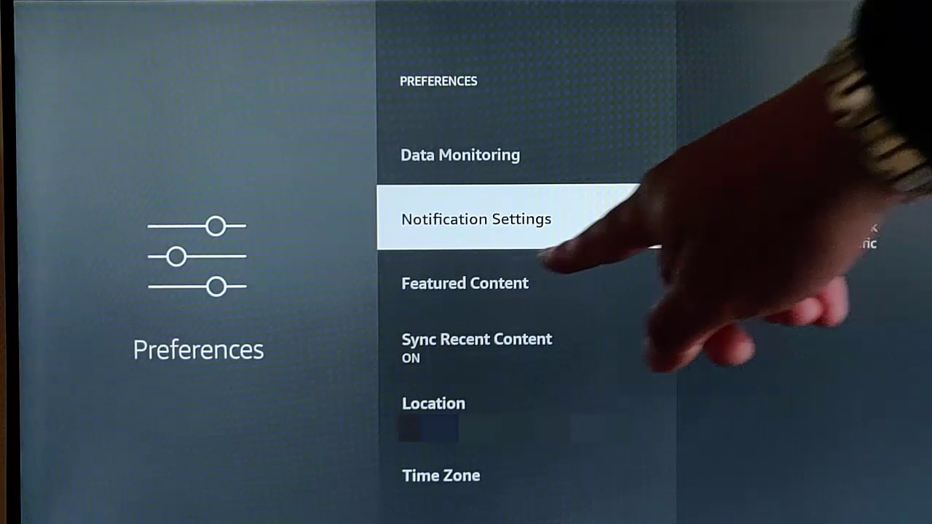
Open the Featured Content settings, and go to the Home page to examine the rotating featured banners
key(Down)
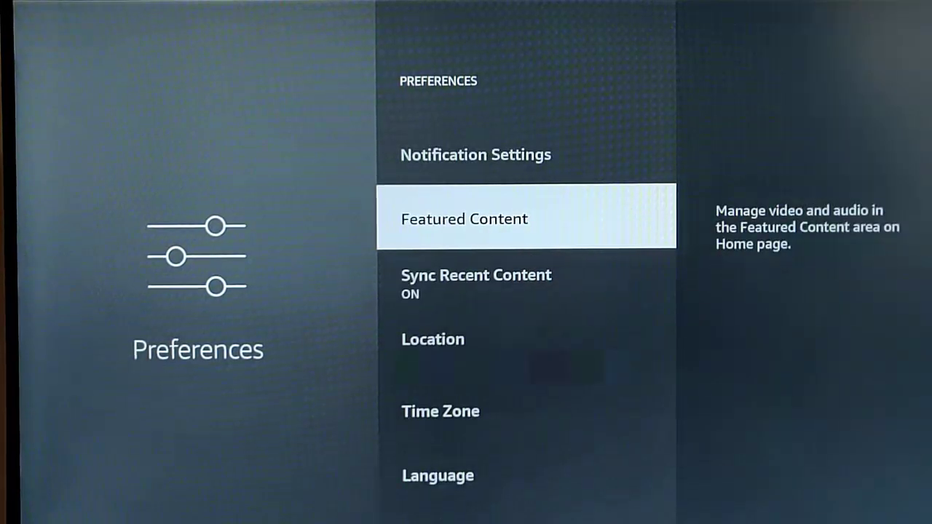
key(Return)
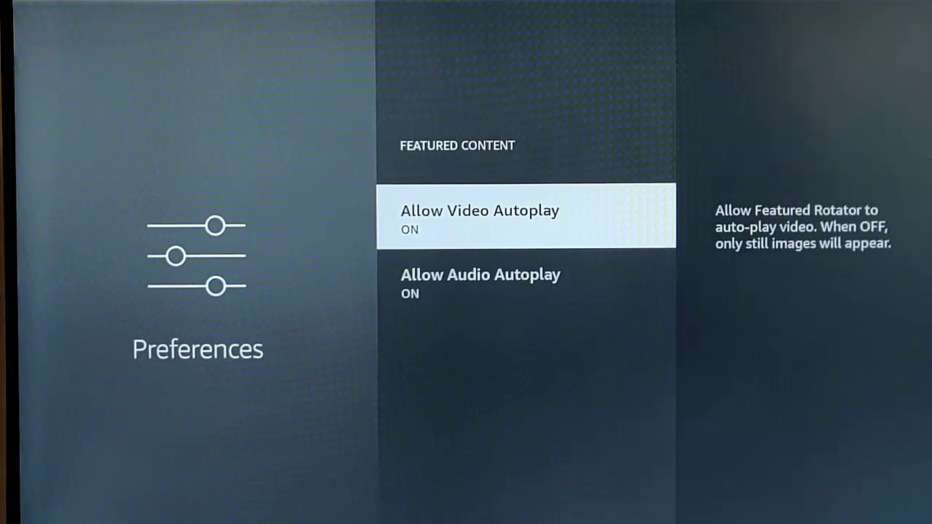
key(Home)
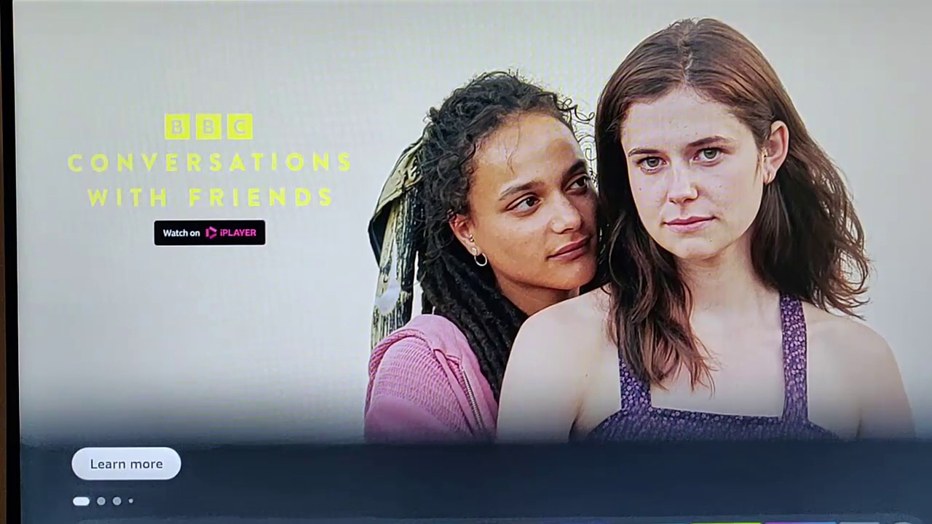
key(Right)
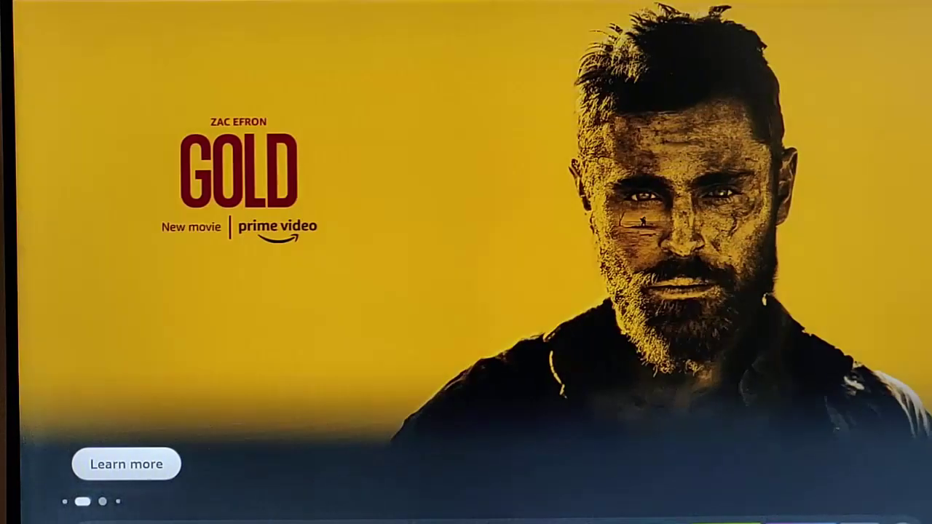
key(Right)
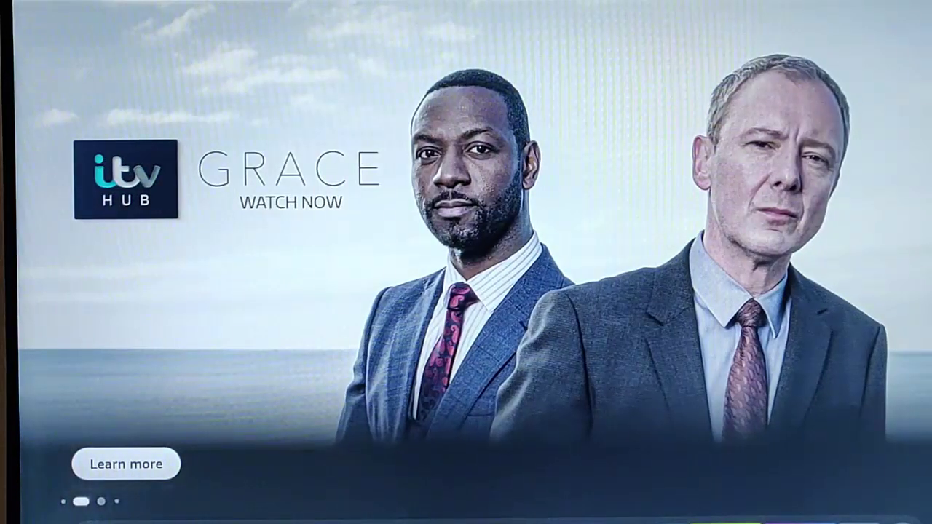
key(Right)
key(Right)
key(Right)
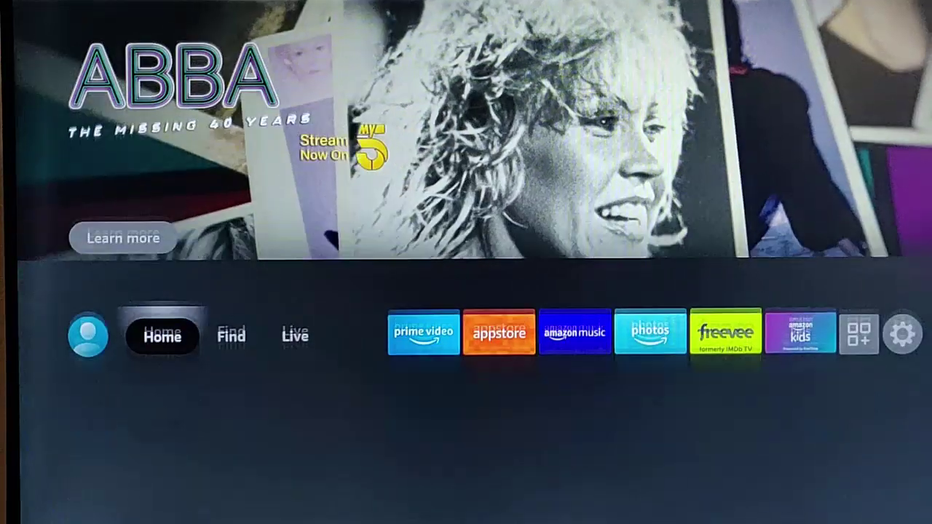
Go from the Home page back to Settings and open the Preferences category
key(Right)
key(Right)
key(Right)
key(Right)
key(Right)
key(Right)
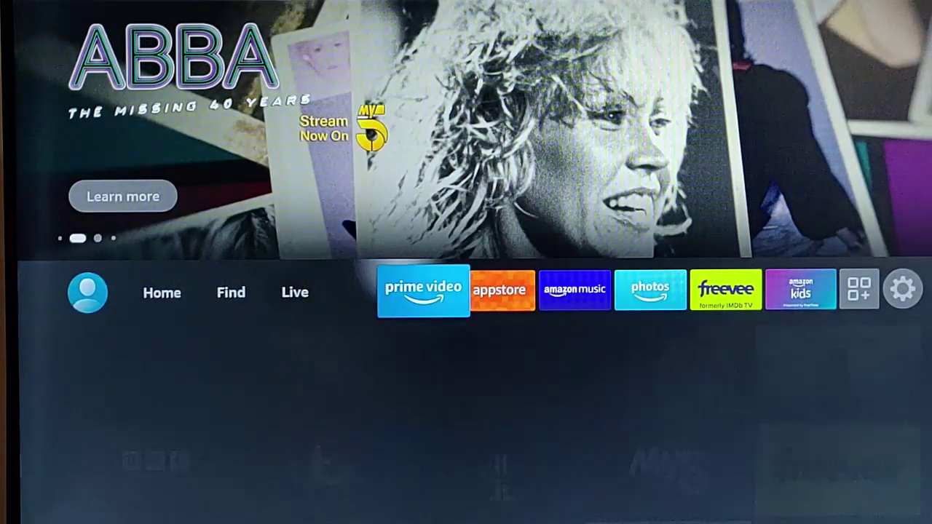
key(Right)
key(Right)
key(Right)
key(Right)
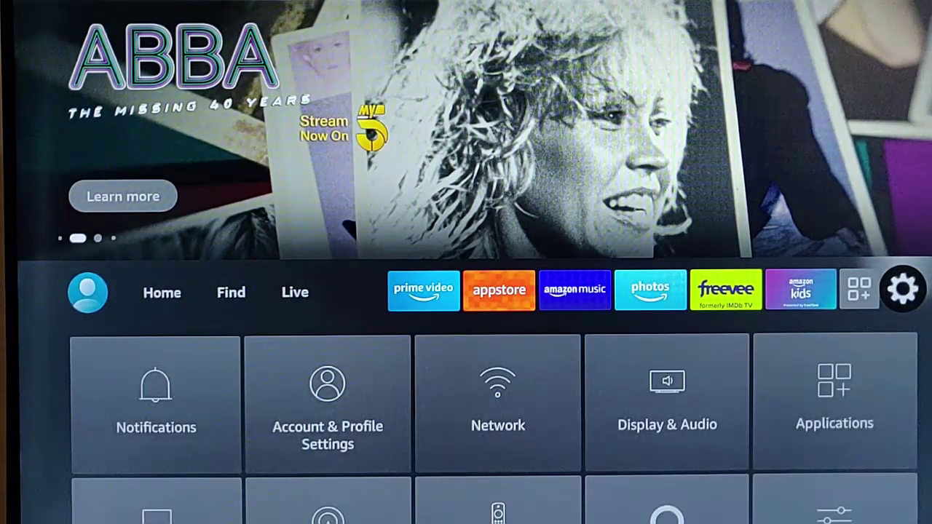
key(Down)
key(Down)
key(Right)
key(Right)
key(Right)
key(Right)
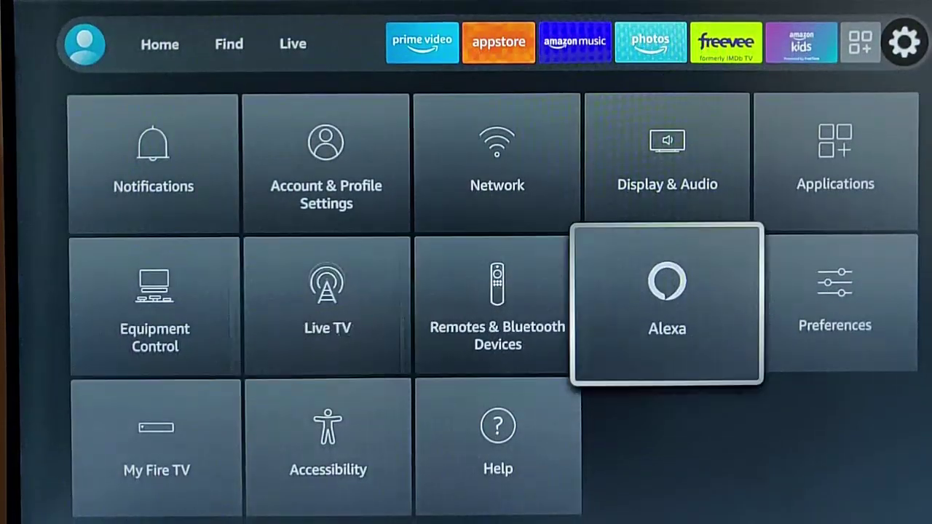
key(Return)
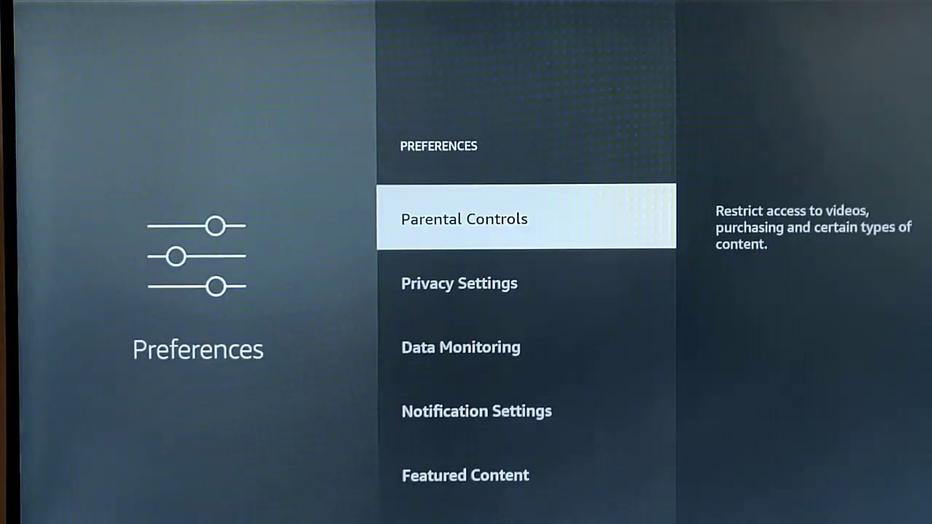
Turn off Allow Video Autoplay and Allow Audio Autoplay in the Featured Content settings
key(Down)
key(Down)
key(Down)
key(Down)
key(Return)
key(Return)
key(Down)
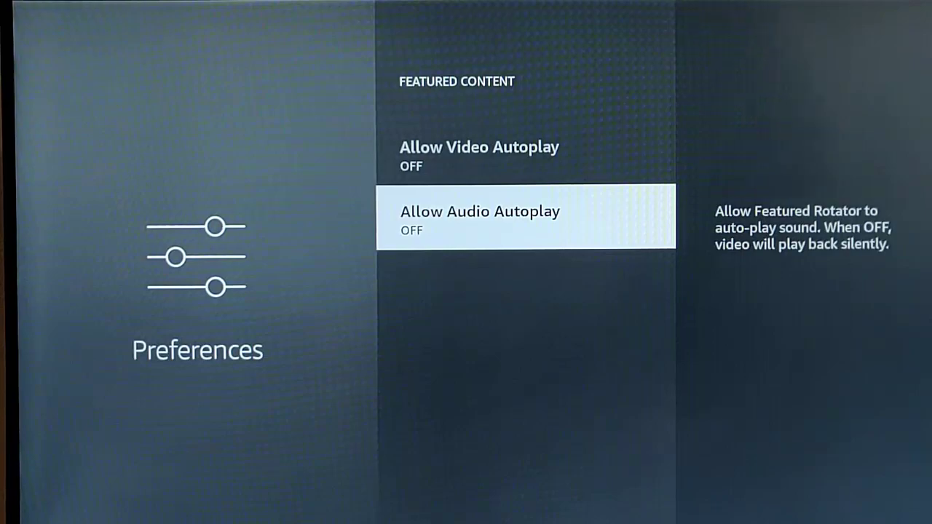
Return to the Home page and check how the featured banner behaves
key(Home)
key(Up)
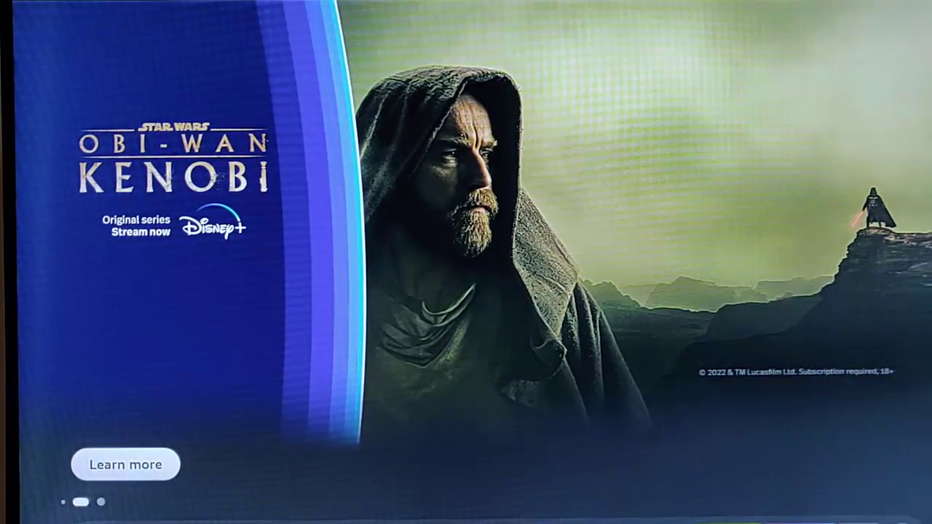
key(Down)
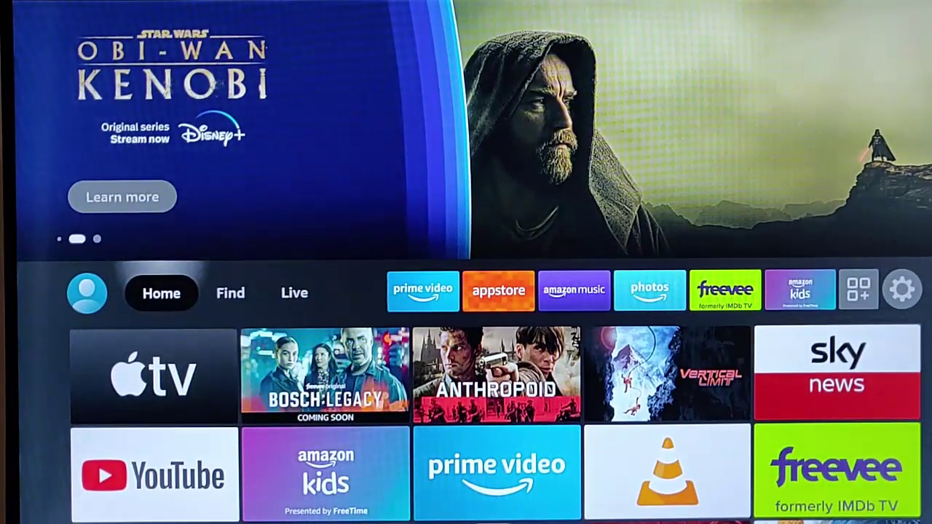
Reopen Preferences from Settings and go to the Featured Content entry
key(Right)
key(Right)
key(Right)
key(Right)
key(Right)
key(Right)
key(Right)
key(Right)
key(Right)
key(Right)
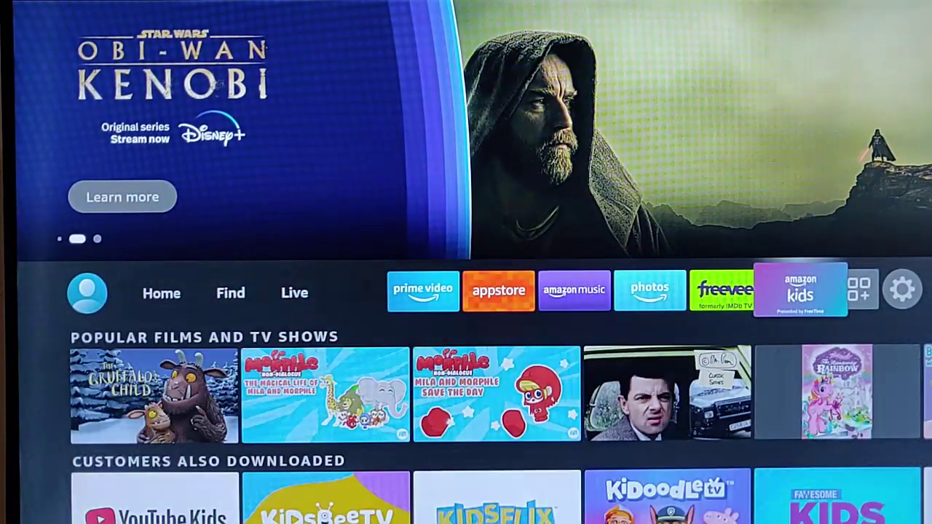
key(Down)
key(Down)
key(Right)
key(Right)
key(Right)
key(Right)
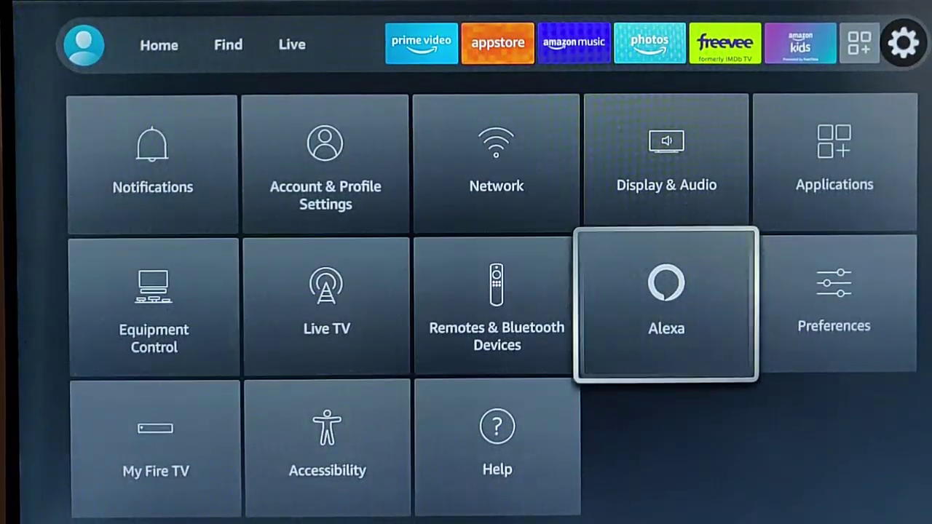
key(Return)
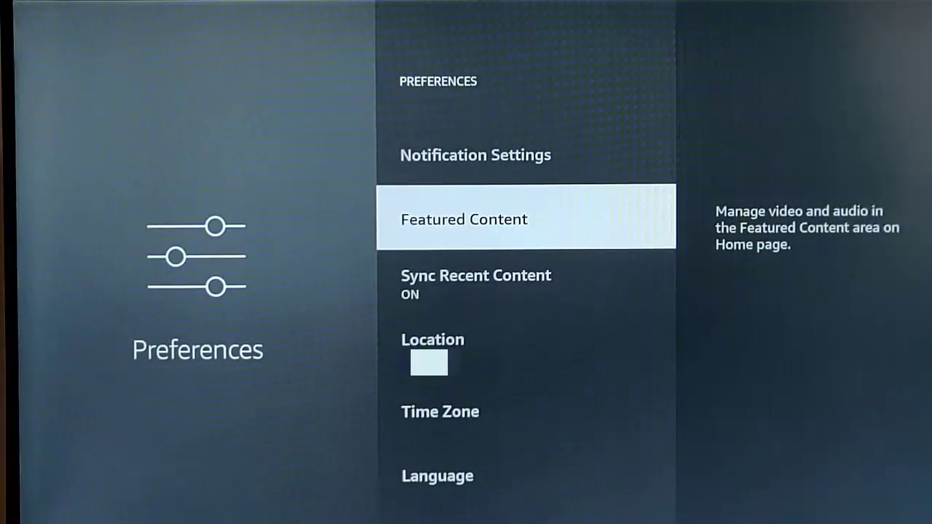
Leave Preferences and open the My Fire TV category in Settings
key(Escape)
key(Left)
key(Left)
key(Left)
key(Left)
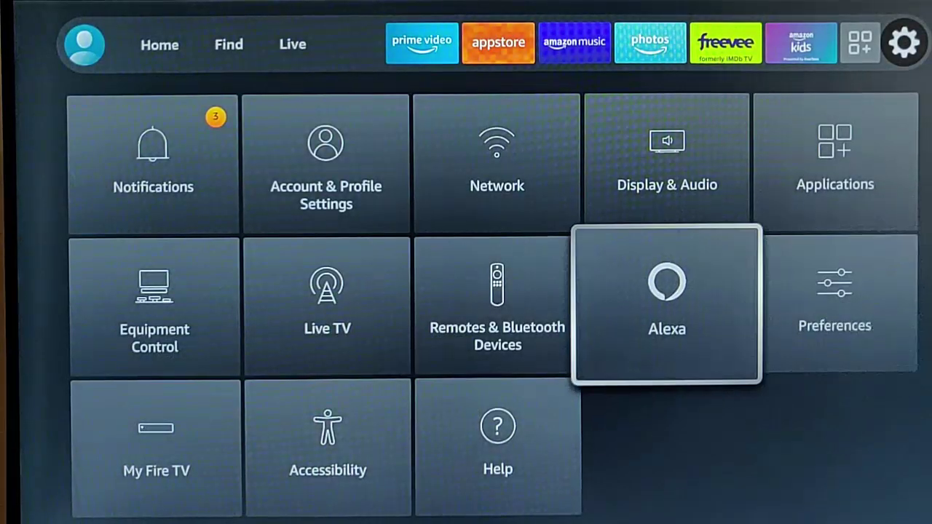
key(Down)
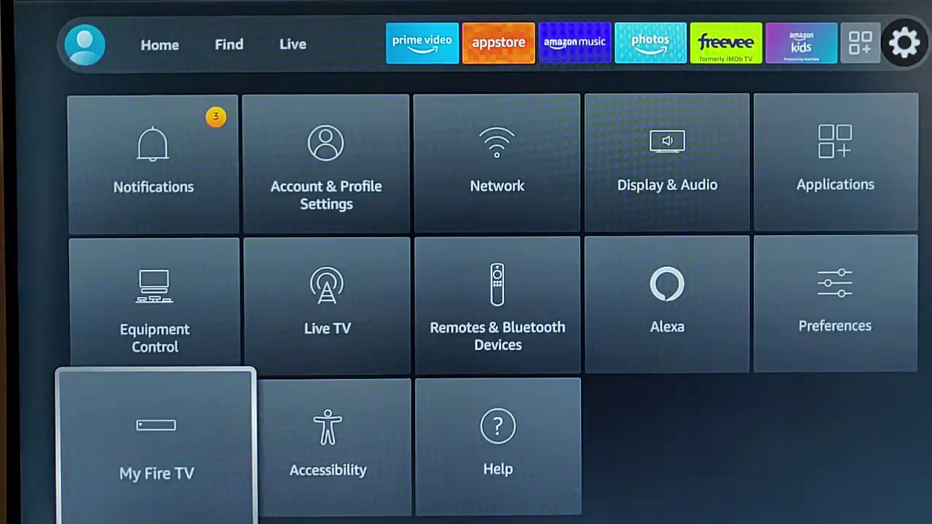
key(Return)
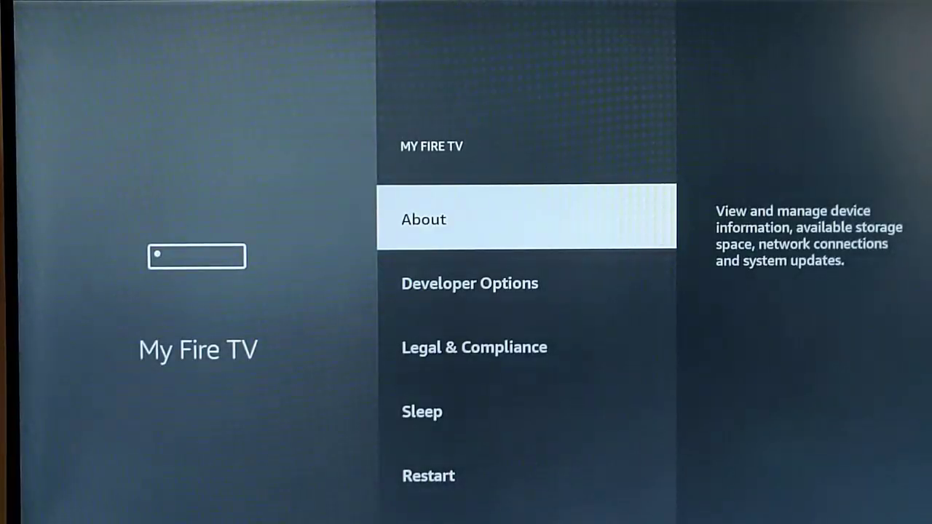
Turn off ADB Debugging in the Developer Options and move on to Install unknown apps
key(Down)
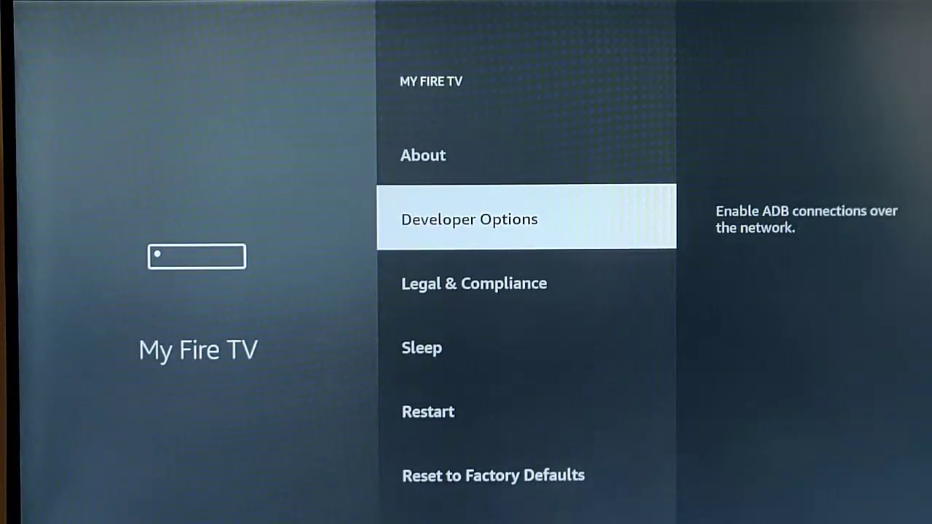
key(Return)
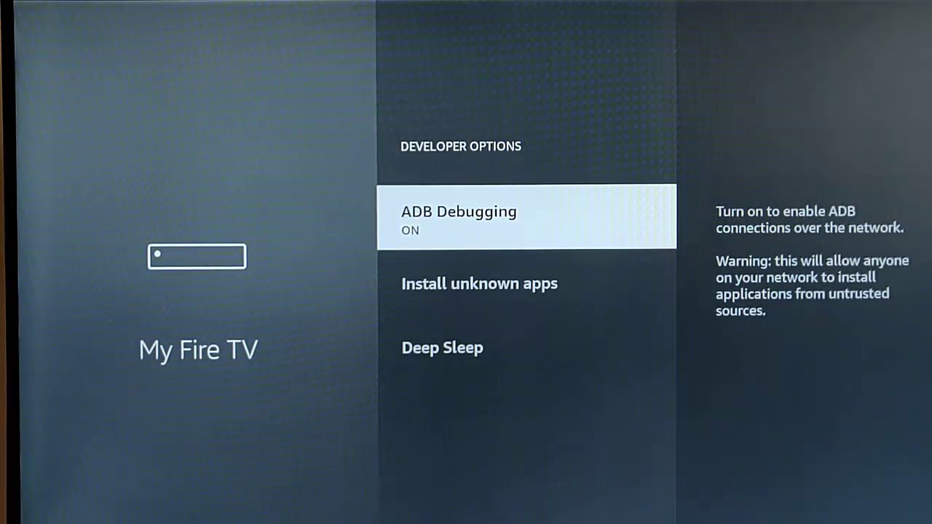
key(Return)
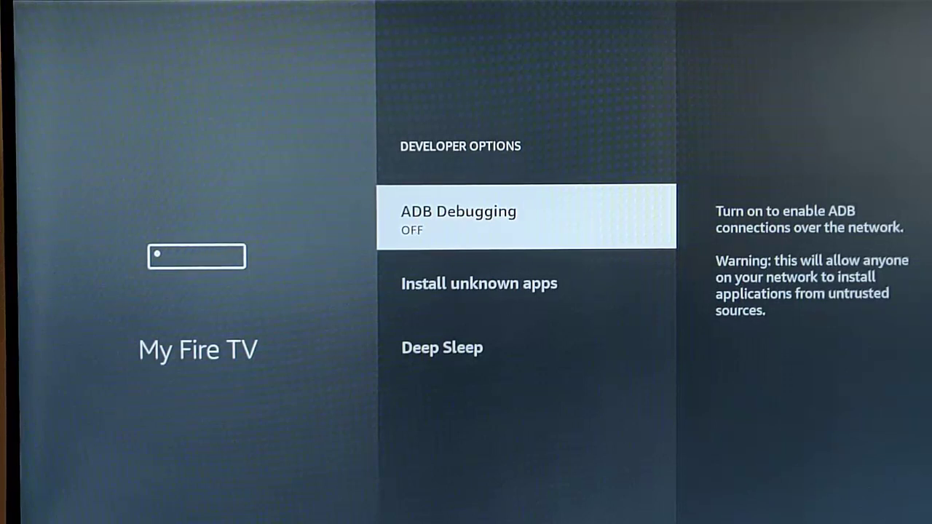
key(Down)
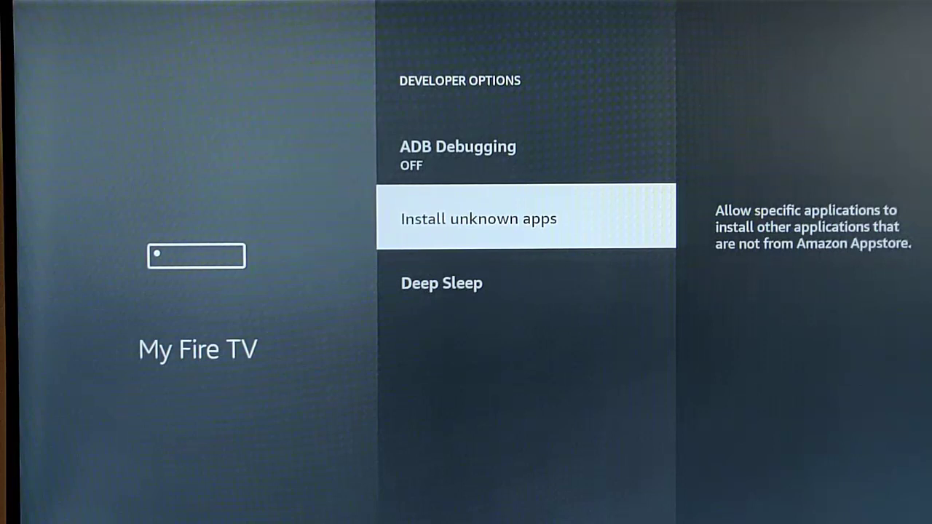
Turn off permission for TV Bro: TV Web Browser to install unknown apps in the Developer Options
key(Return)
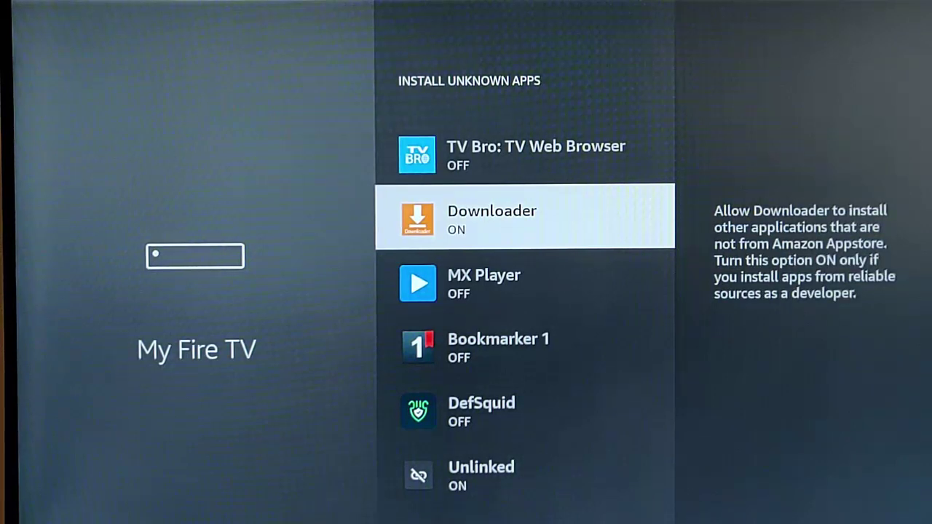
key(Up)
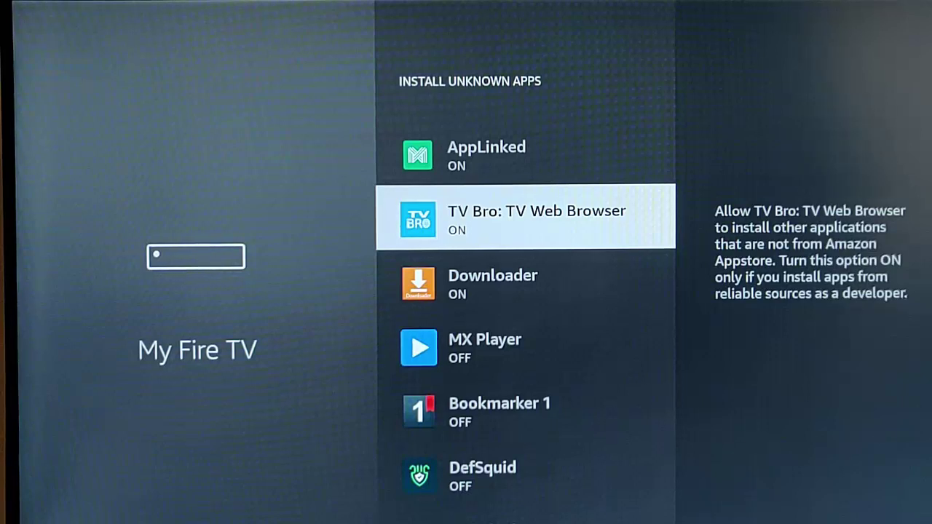
key(Return)
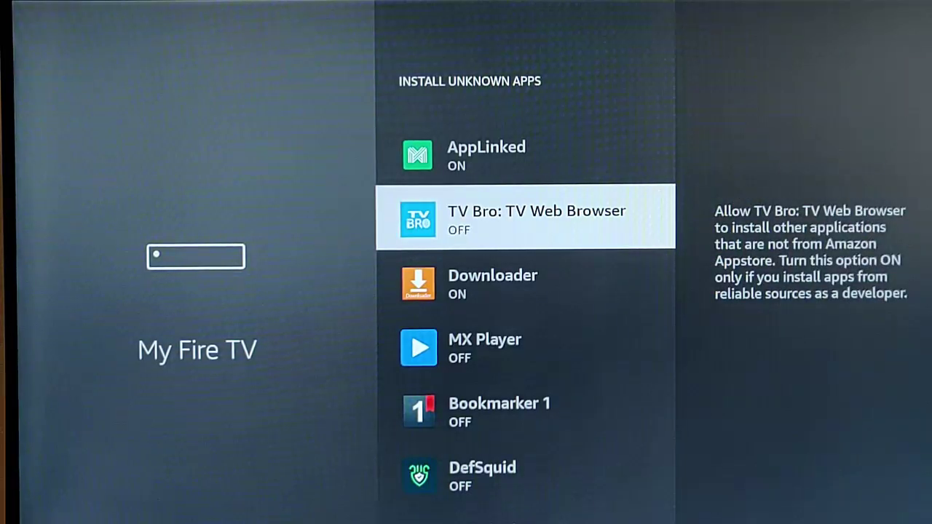
Leave the Developer Options and My Fire TV, and move to the Accessibility category in Settings
key(Escape)
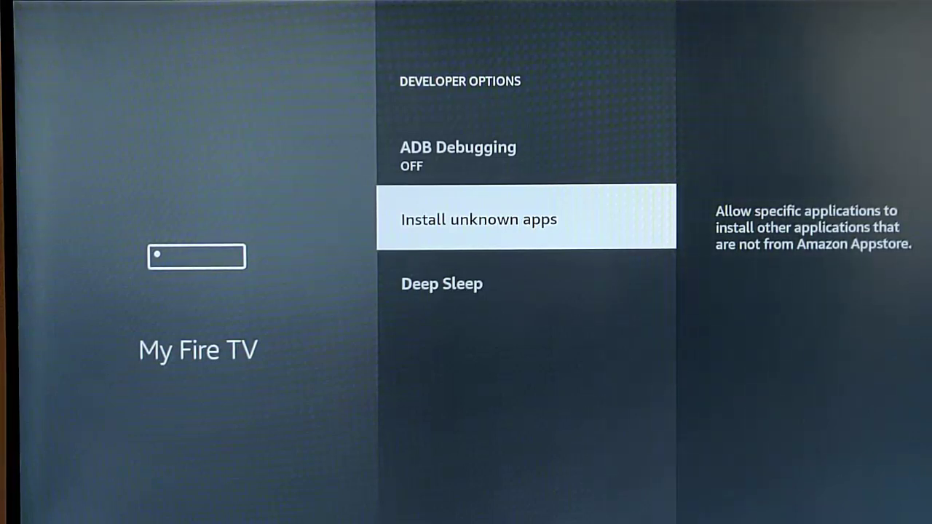
key(Escape)
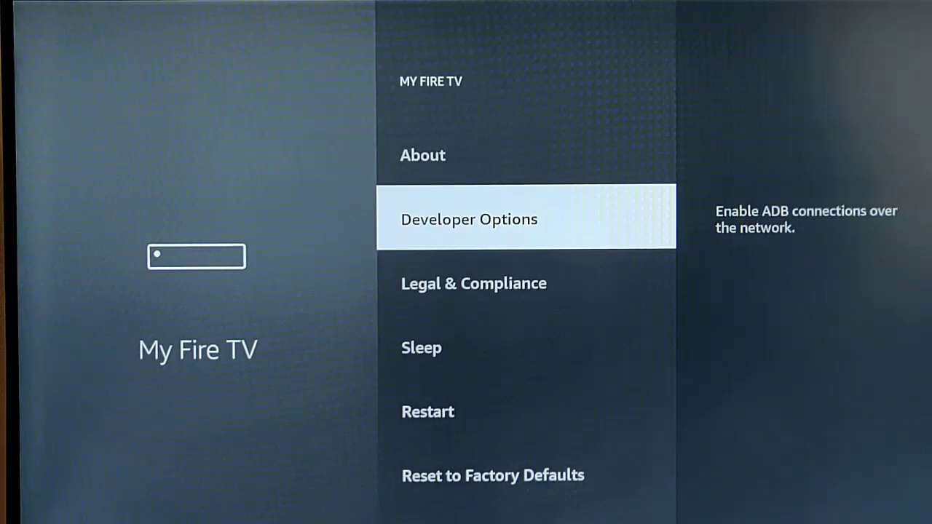
key(Escape)
key(Right)
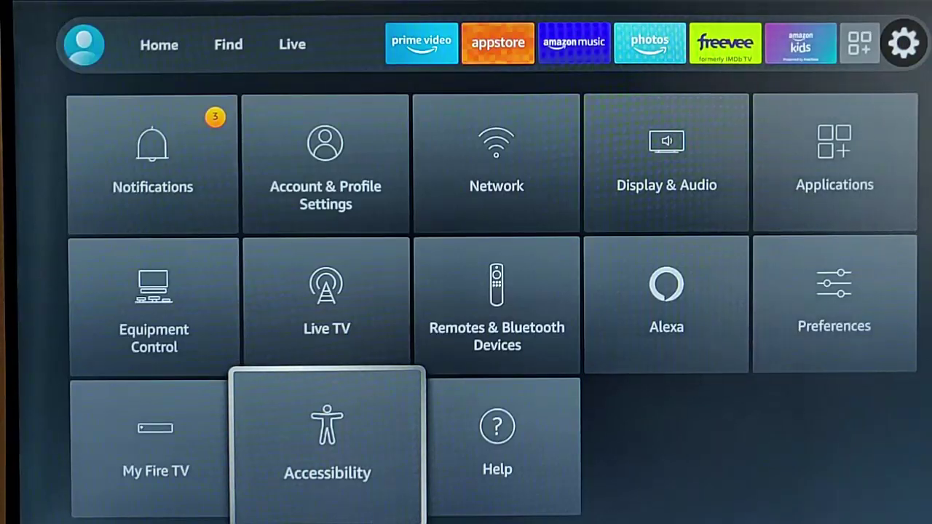